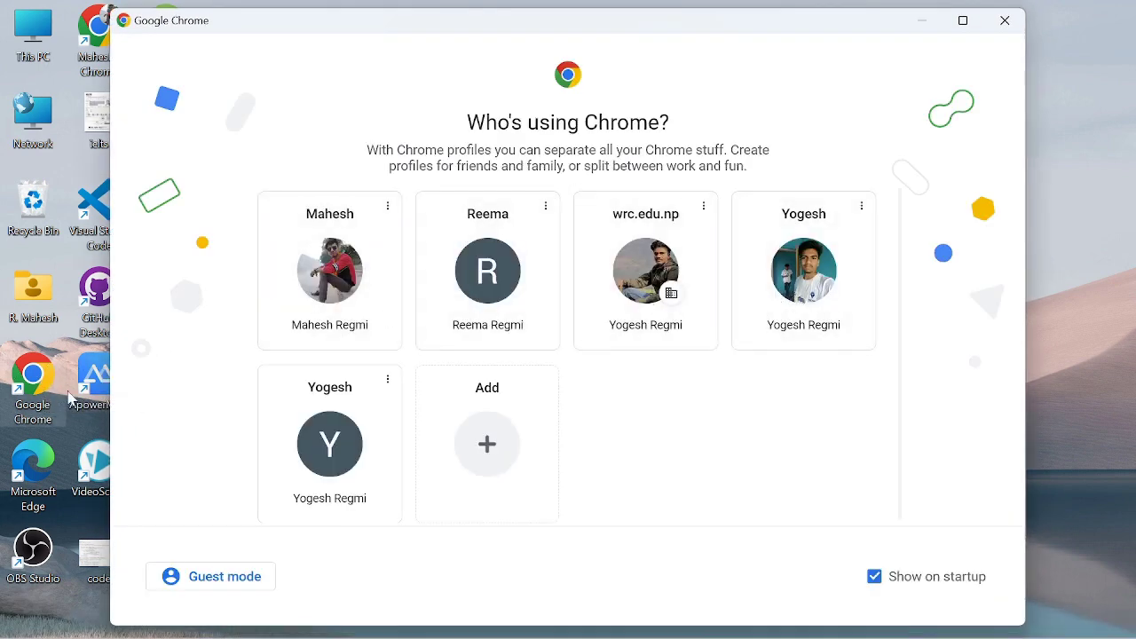
# Step: Search Google in Chrome for 'esri land cover 2020' and open the Esri 2020 Land Cover result
pyautogui.click(795, 299)
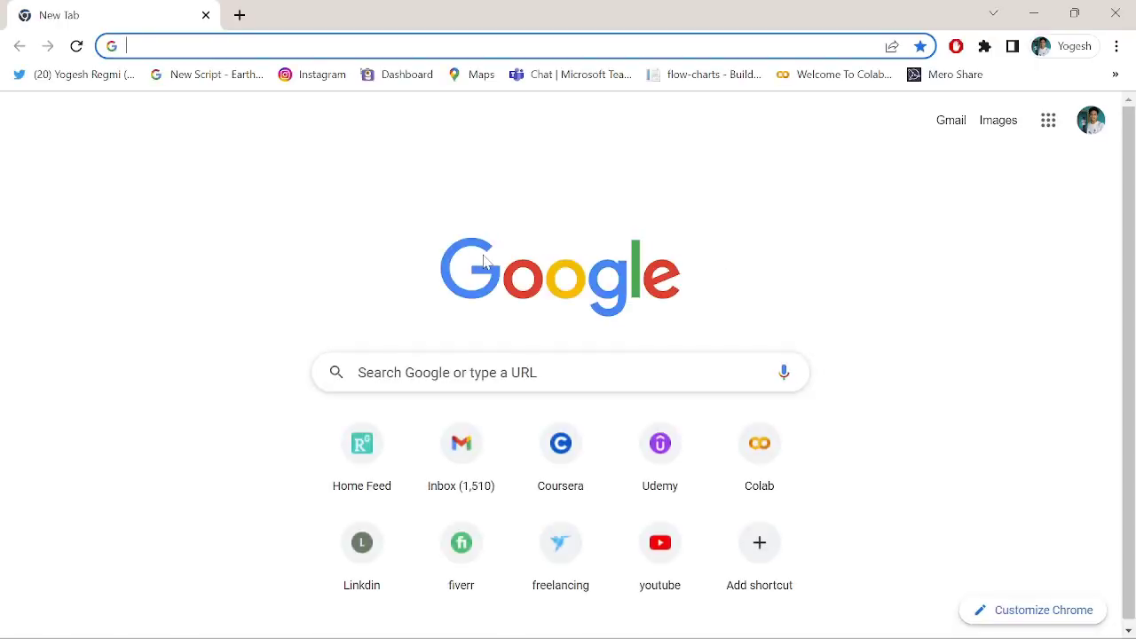
pyautogui.write('esr')
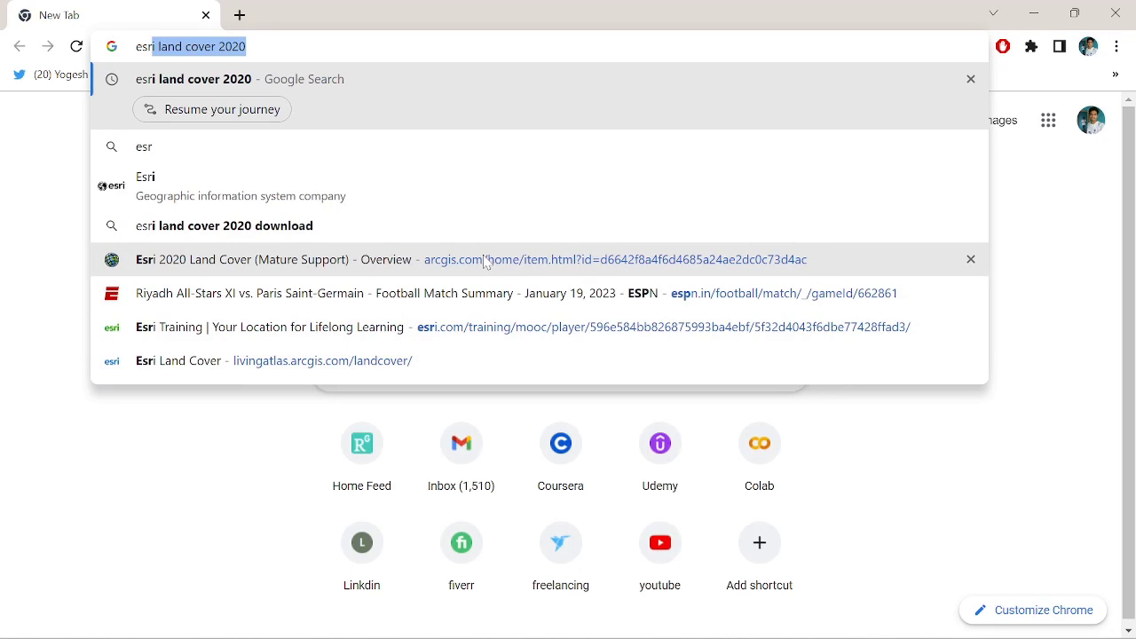
pyautogui.press('Right')
pyautogui.press('Return')
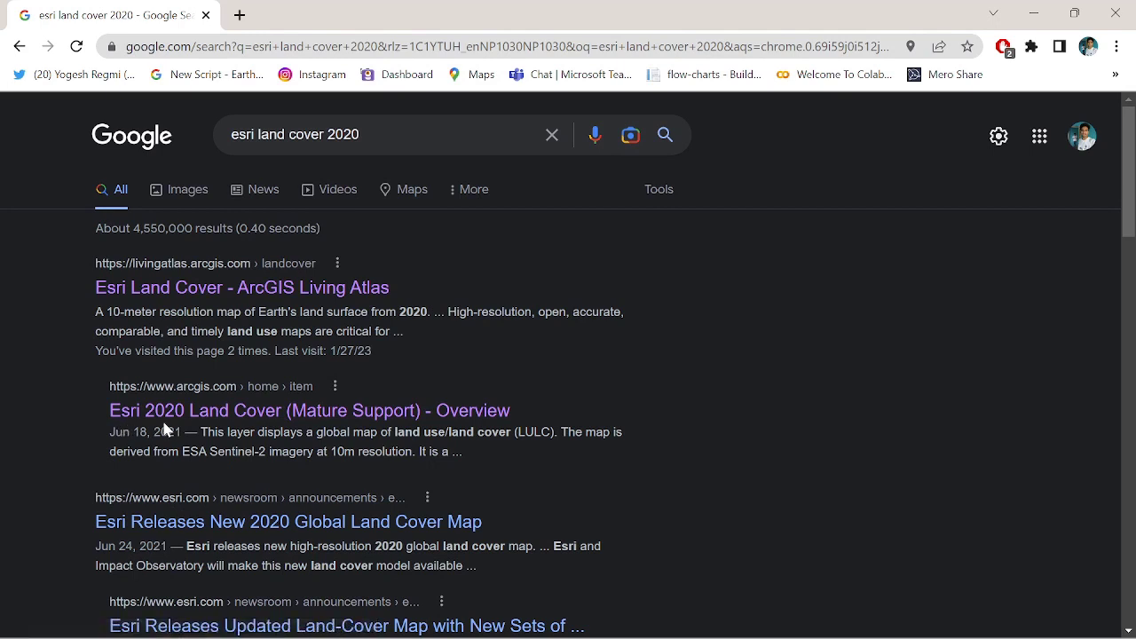
pyautogui.click(271, 415)
# Step: Read the Esri 2020 Land Cover overview's description and class definitions, highlighting the Water class
pyautogui.click(349, 420)
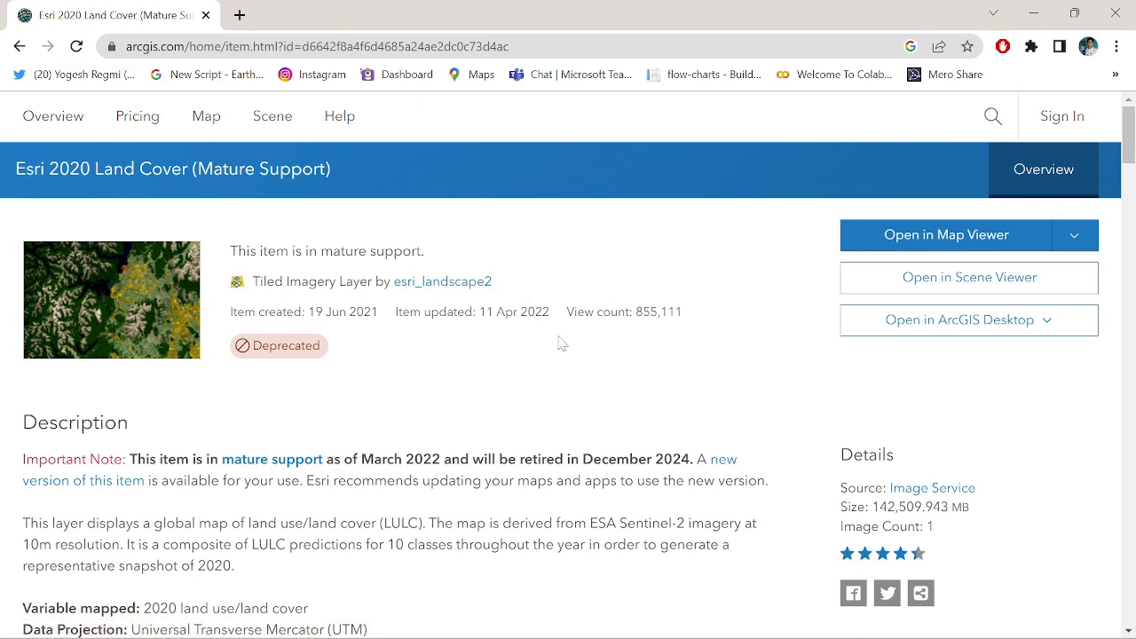
pyautogui.scroll(-3, 568, 348)
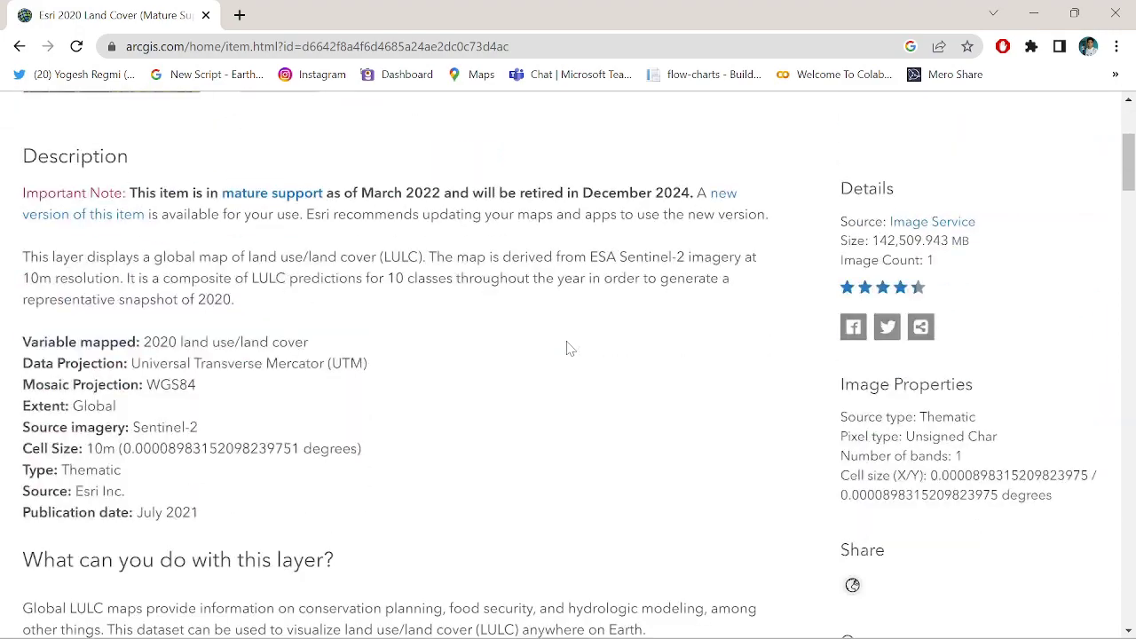
pyautogui.scroll(-4, 569, 348)
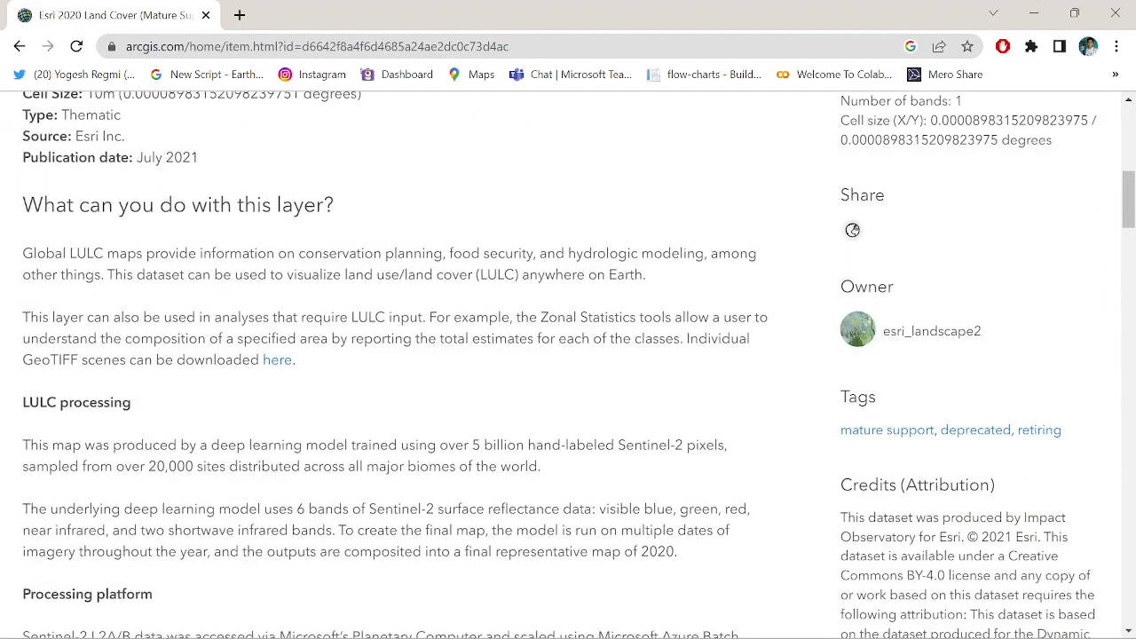
pyautogui.scroll(-4, 555, 346)
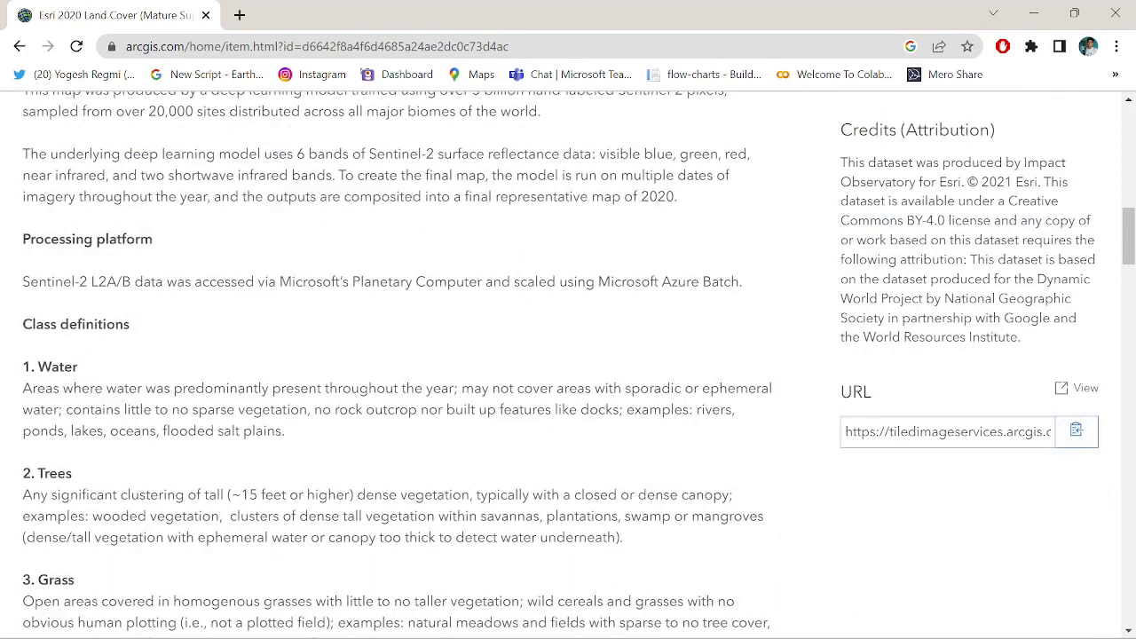
pyautogui.moveTo(23, 366); pyautogui.dragTo(52, 366)
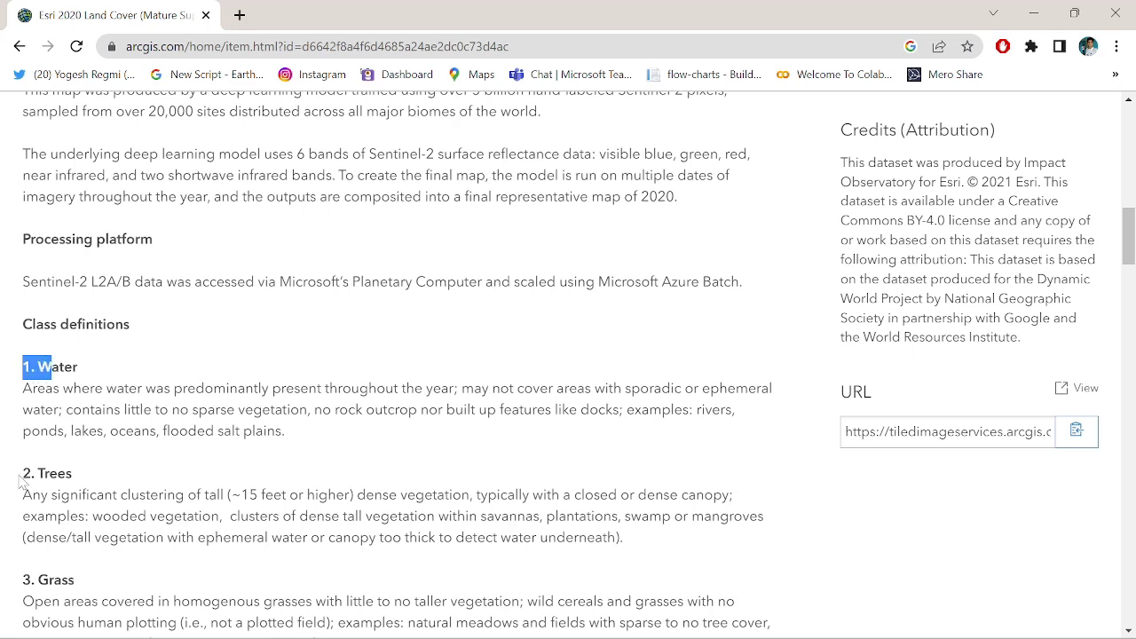
pyautogui.moveTo(22, 475); pyautogui.dragTo(58, 475)
pyautogui.scroll(-3, 219, 477)
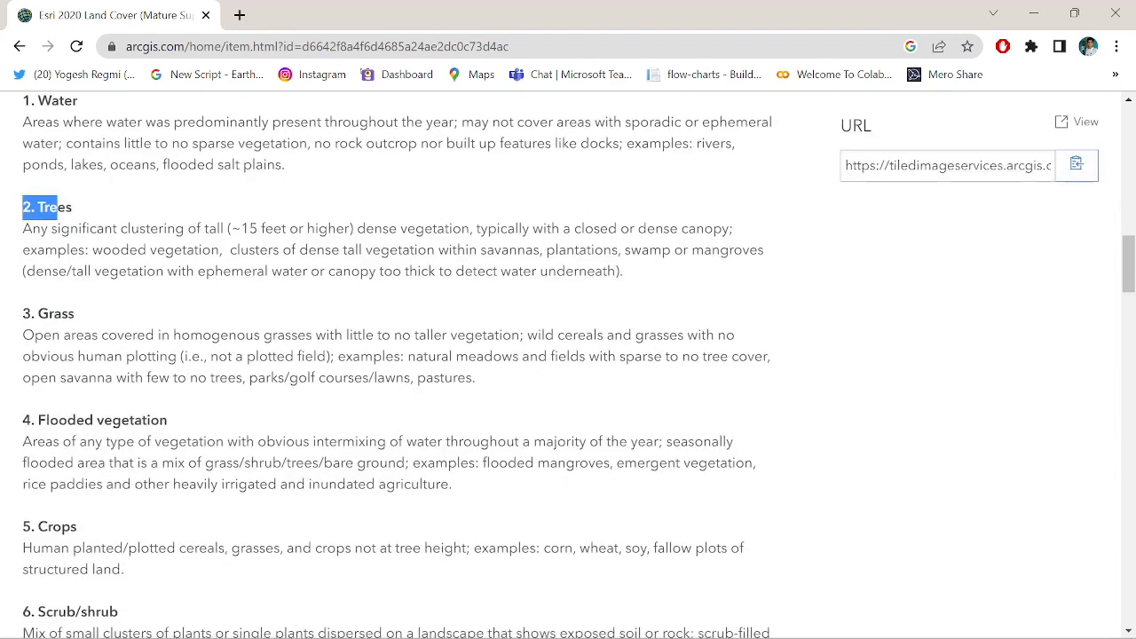
pyautogui.scroll(-4, 395, 355)
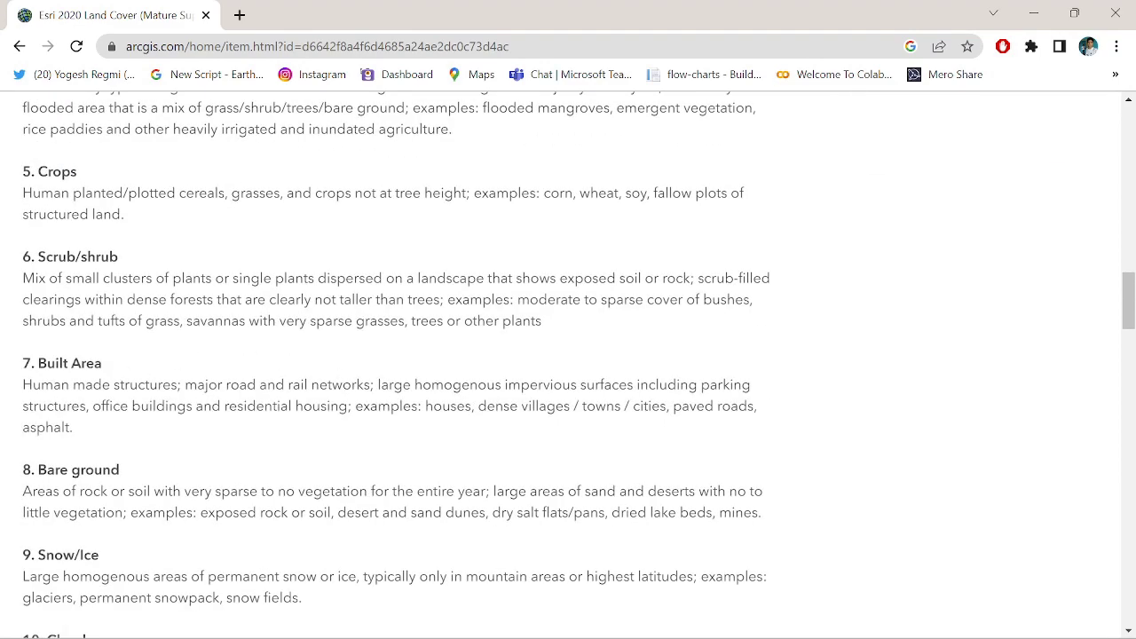
pyautogui.scroll(12, 852, 408)
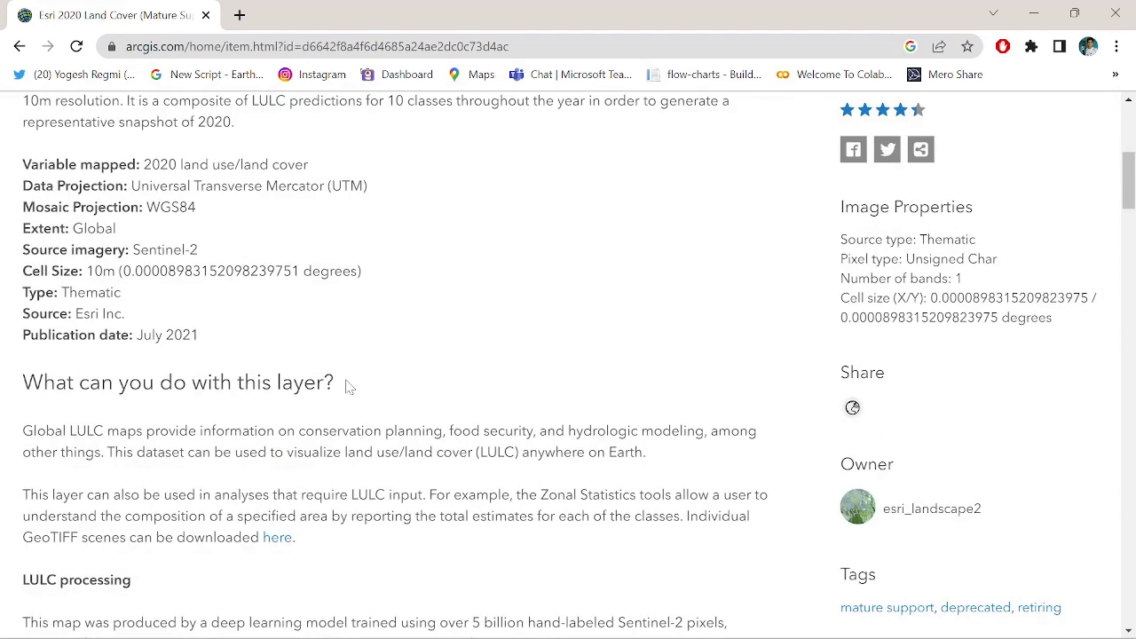
pyautogui.scroll(-2, 384, 361)
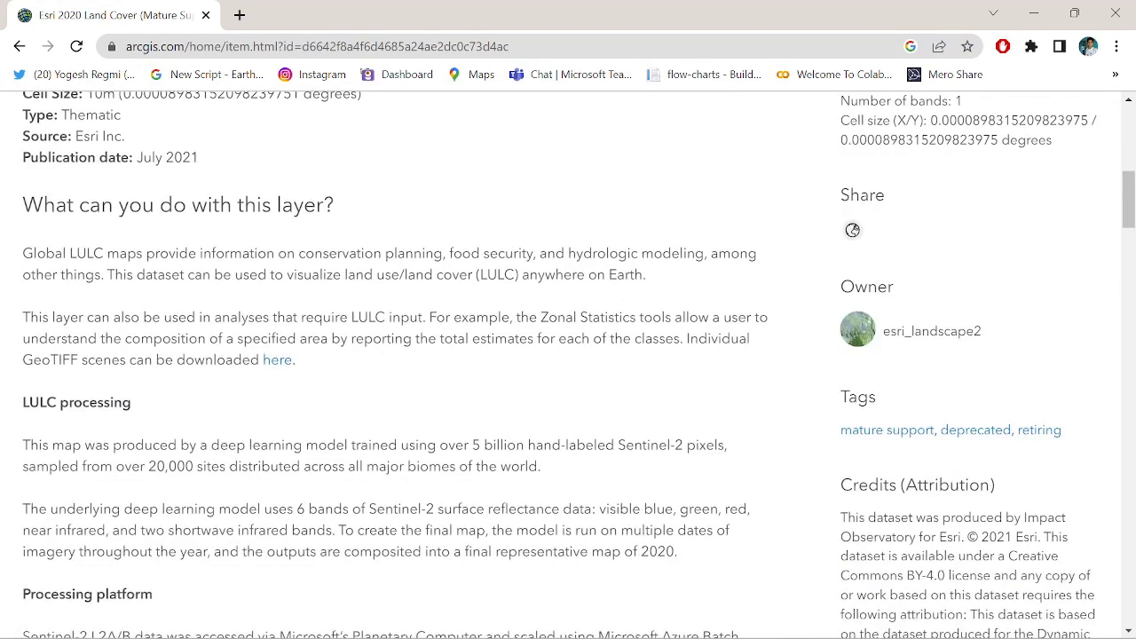
# Step: Follow the GeoTIFF scenes link and view the Sentinel-2 10m Land Use/Land Cover Timeseries Downloader app
pyautogui.click(277, 361)
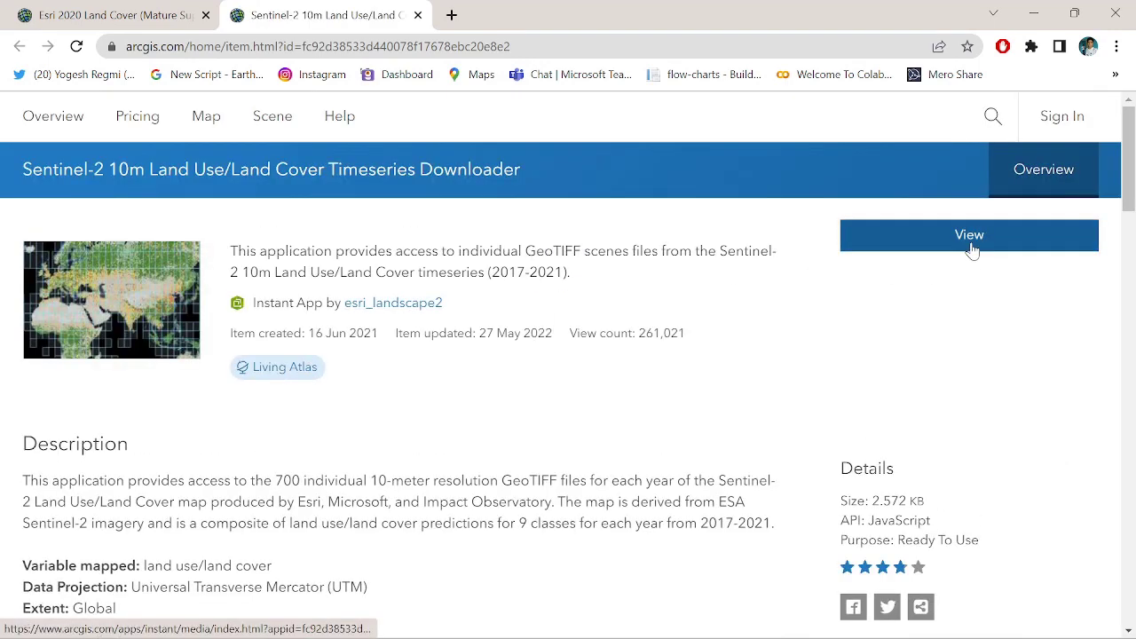
pyautogui.click(969, 236)
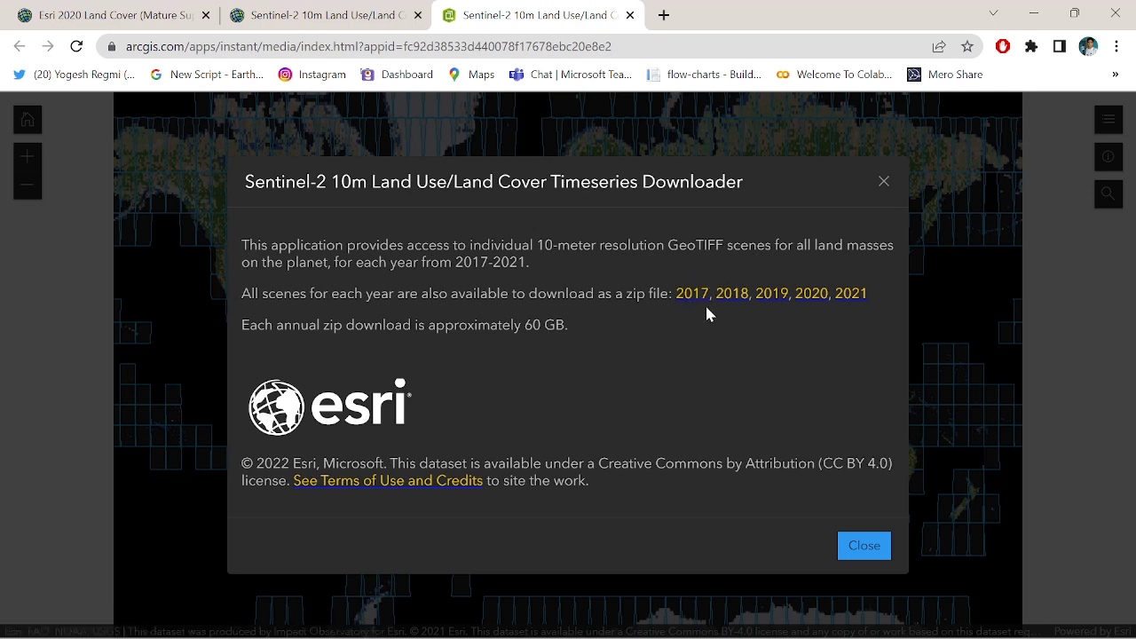
# Step: Zoom to the tile over Bangladesh and download its 2017 GeoTIFF scene (46Q_20170101-20180101.tif)
pyautogui.click(865, 547)
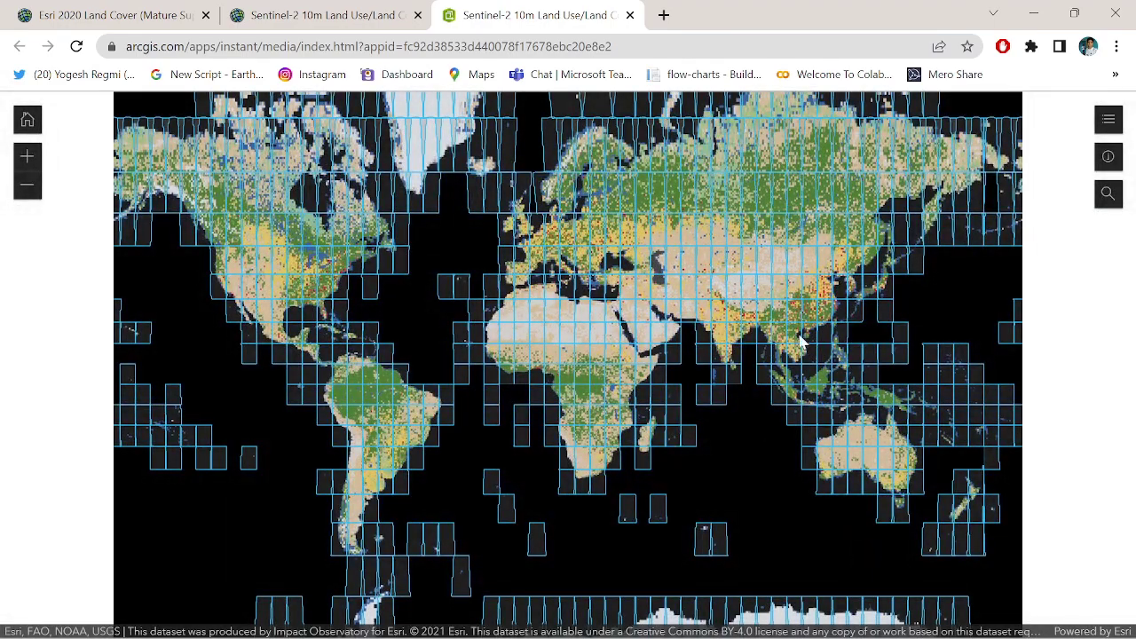
pyautogui.scroll(3, 802, 340)
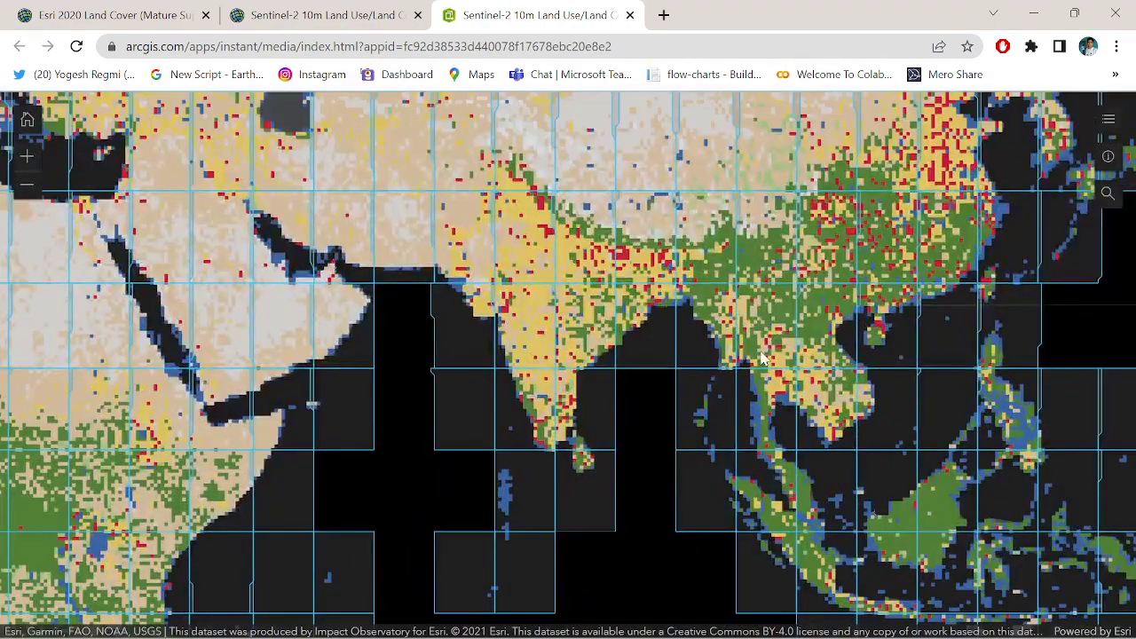
pyautogui.scroll(2, 719, 307)
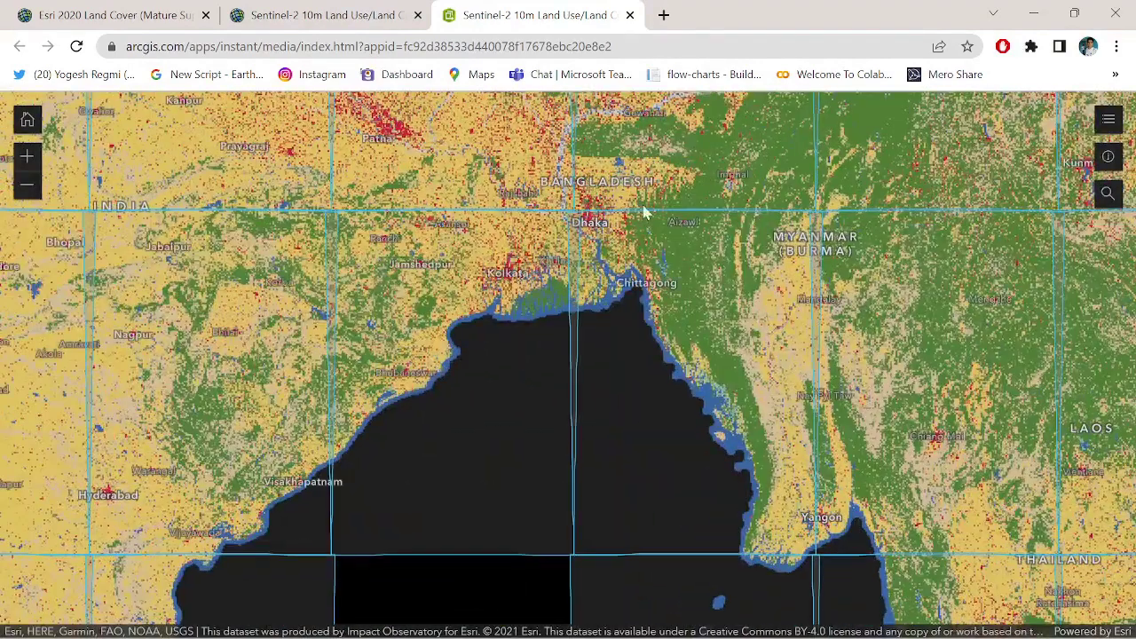
pyautogui.doubleClick(632, 252)
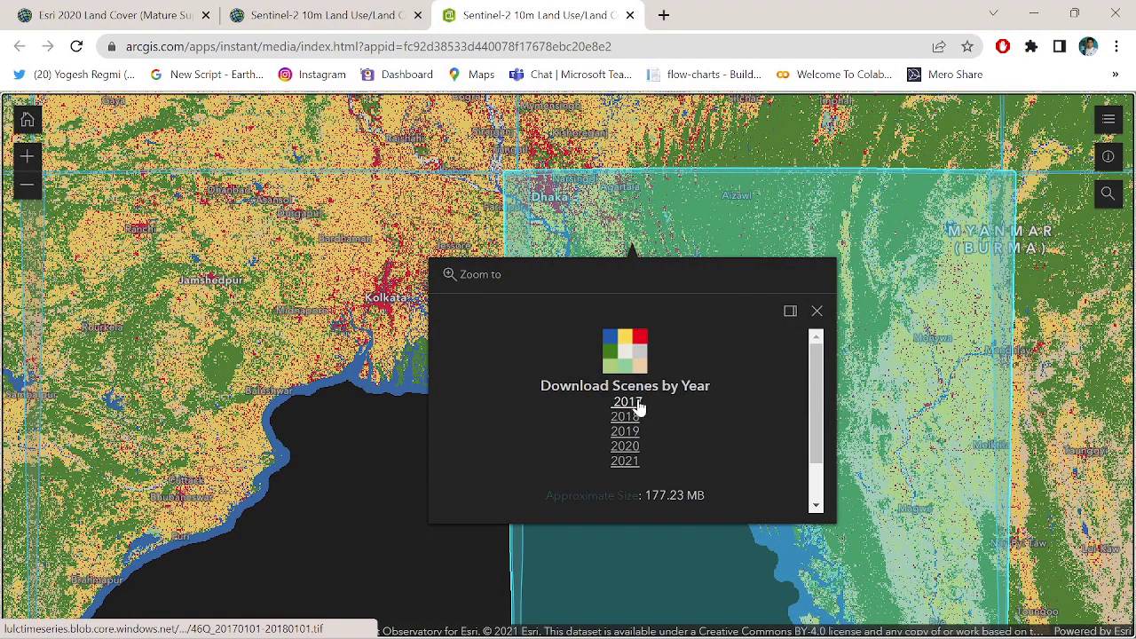
pyautogui.click(630, 402)
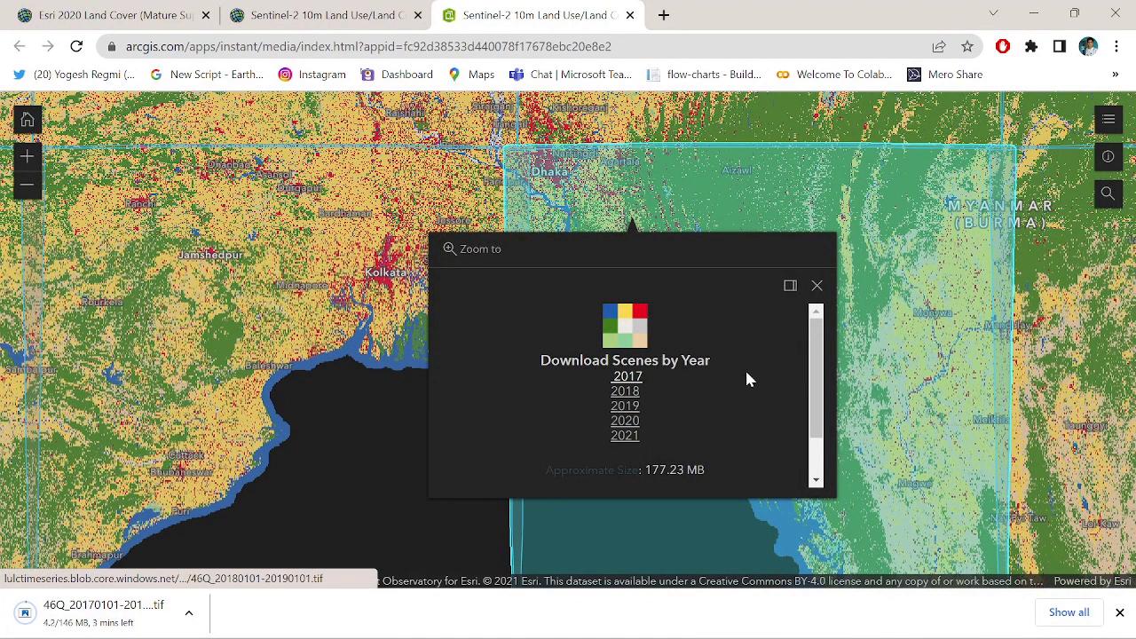
pyautogui.click(1032, 14)
# Step: Refresh the desktop and launch ArcMap 10.5 from Windows search with 'arc'
pyautogui.rightClick(713, 92)
pyautogui.click(728, 169)
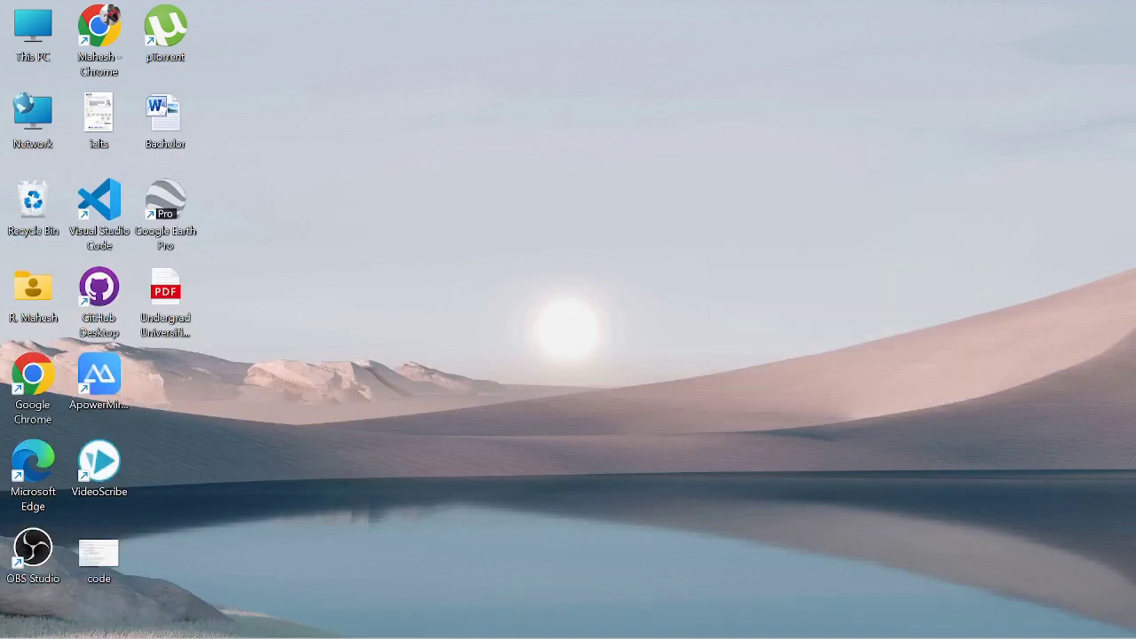
pyautogui.click(448, 619)
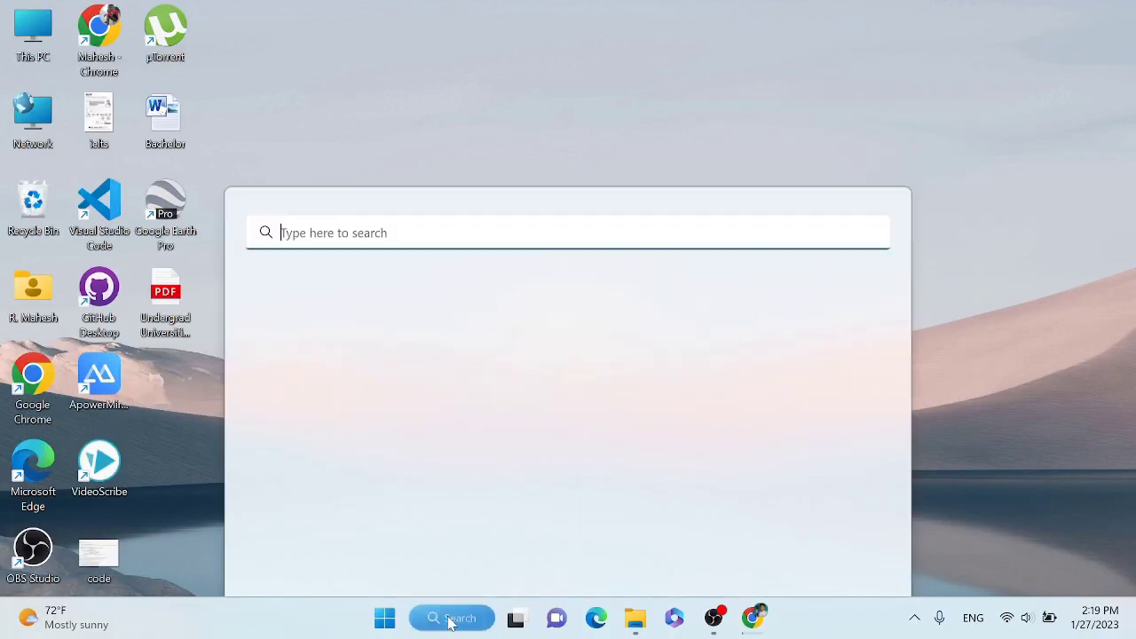
pyautogui.write('arc')
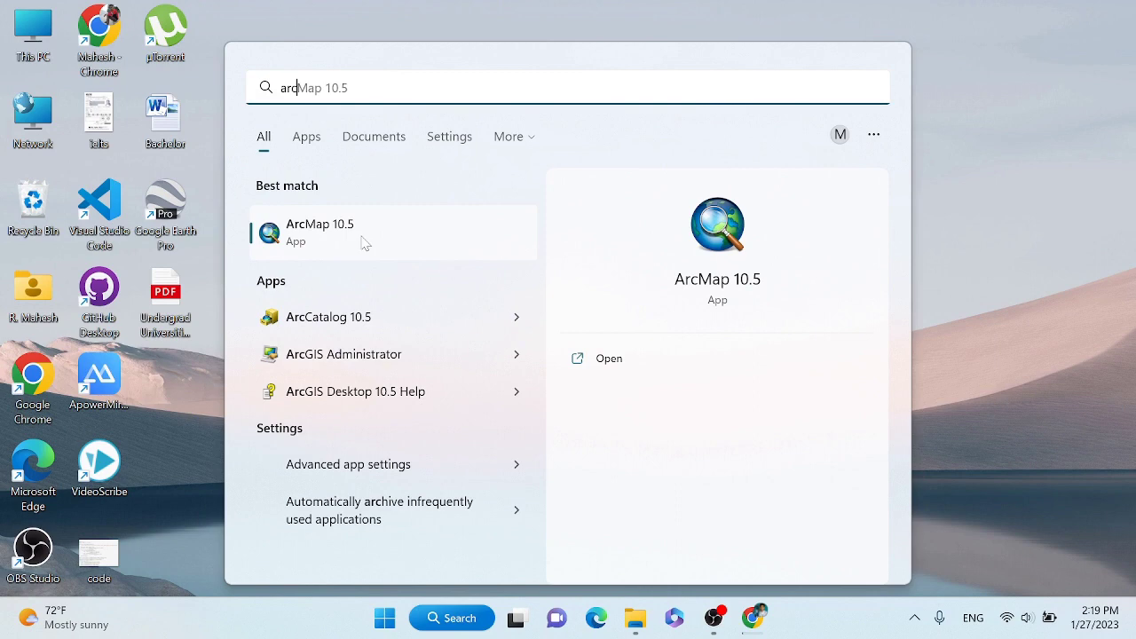
pyautogui.click(362, 242)
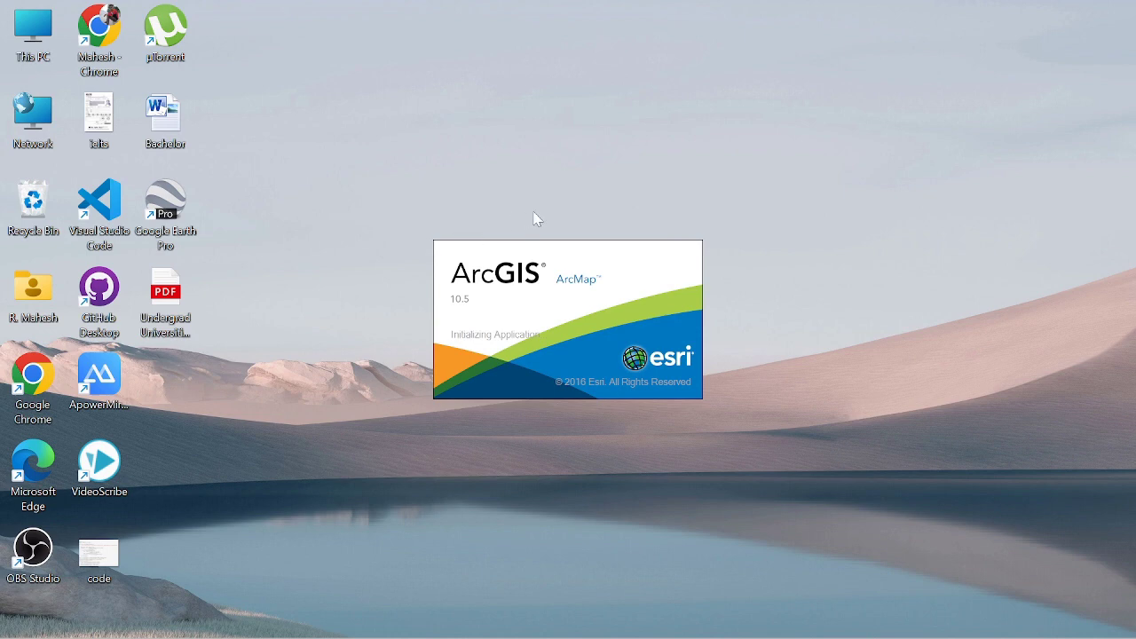
# Step: Check the download in Chrome, then start ArcMap with a Blank Map and minimize it
pyautogui.moveTo(799, 634)
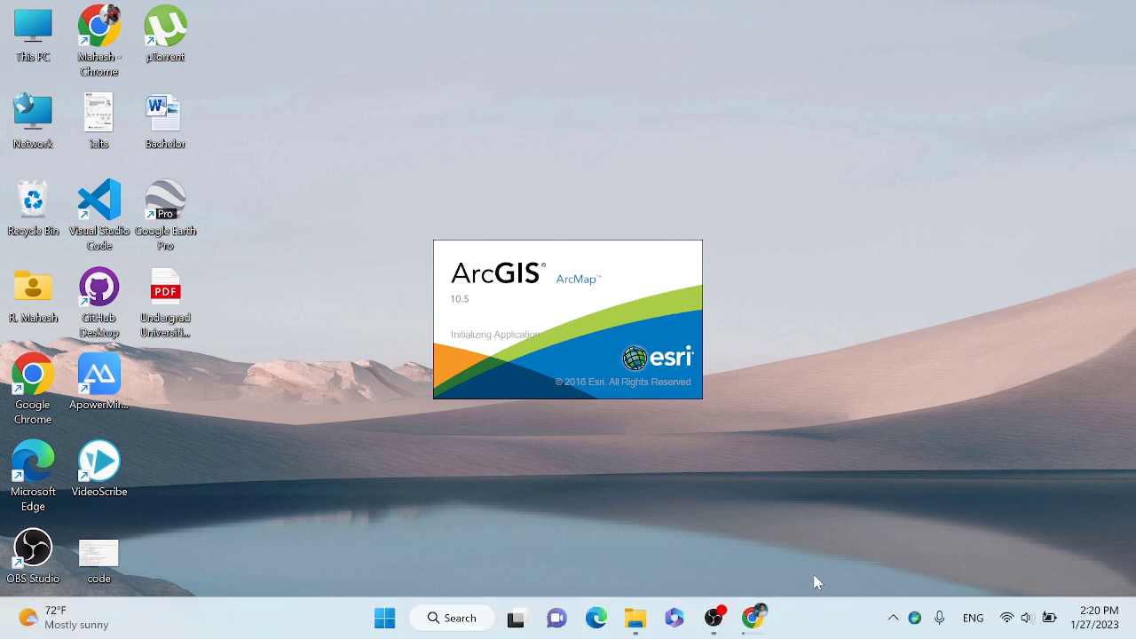
pyautogui.click(753, 619)
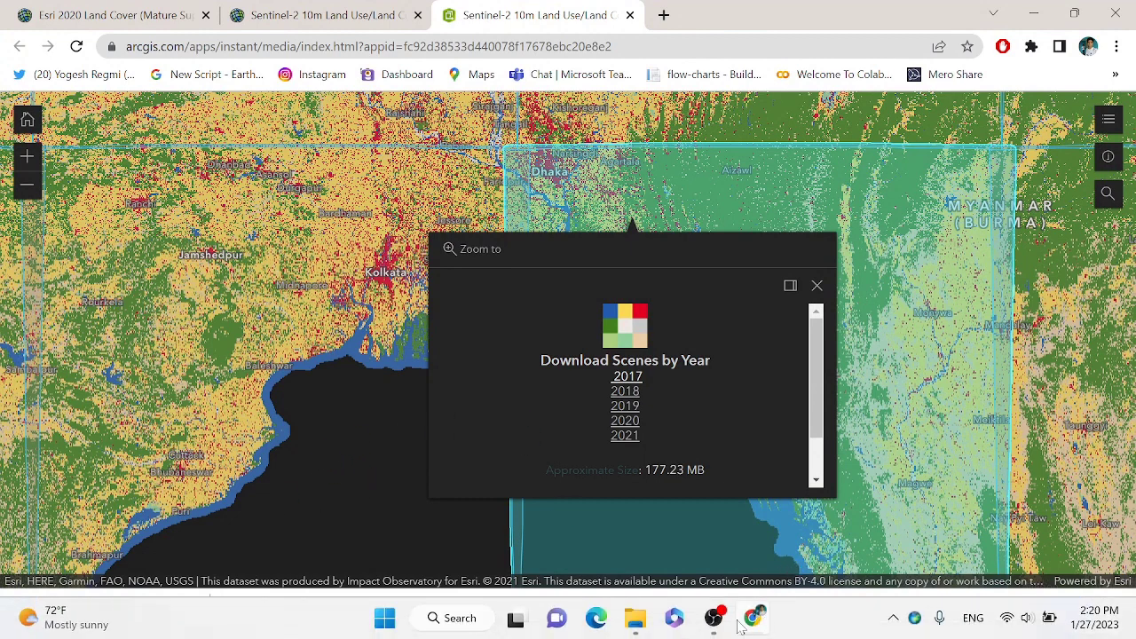
pyautogui.click(1033, 10)
pyautogui.rightClick(836, 112)
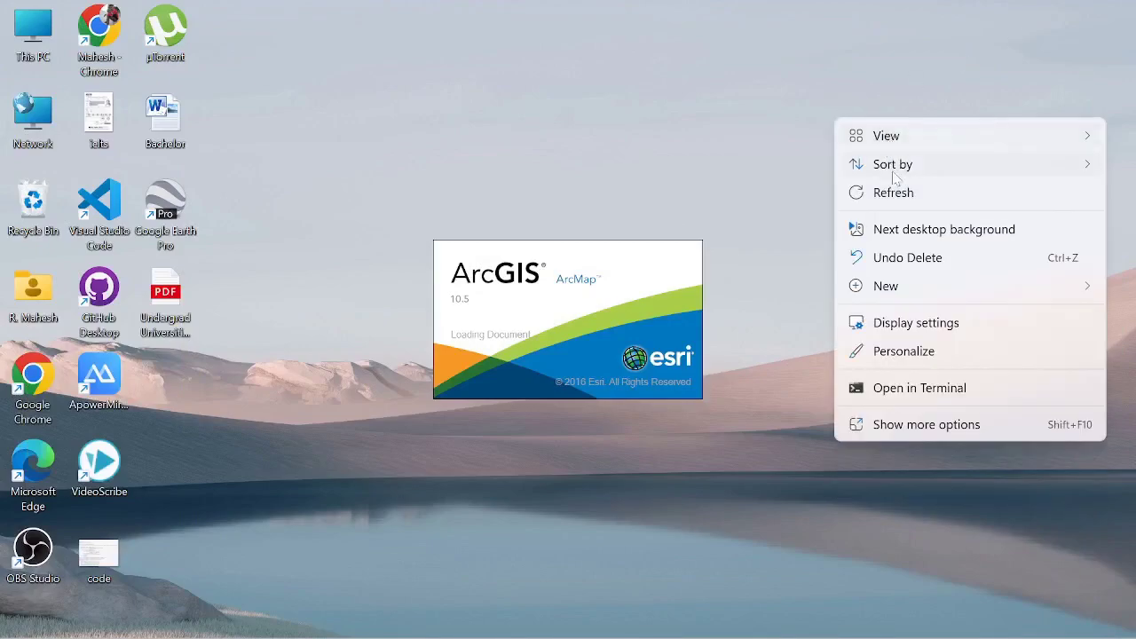
pyautogui.click(894, 190)
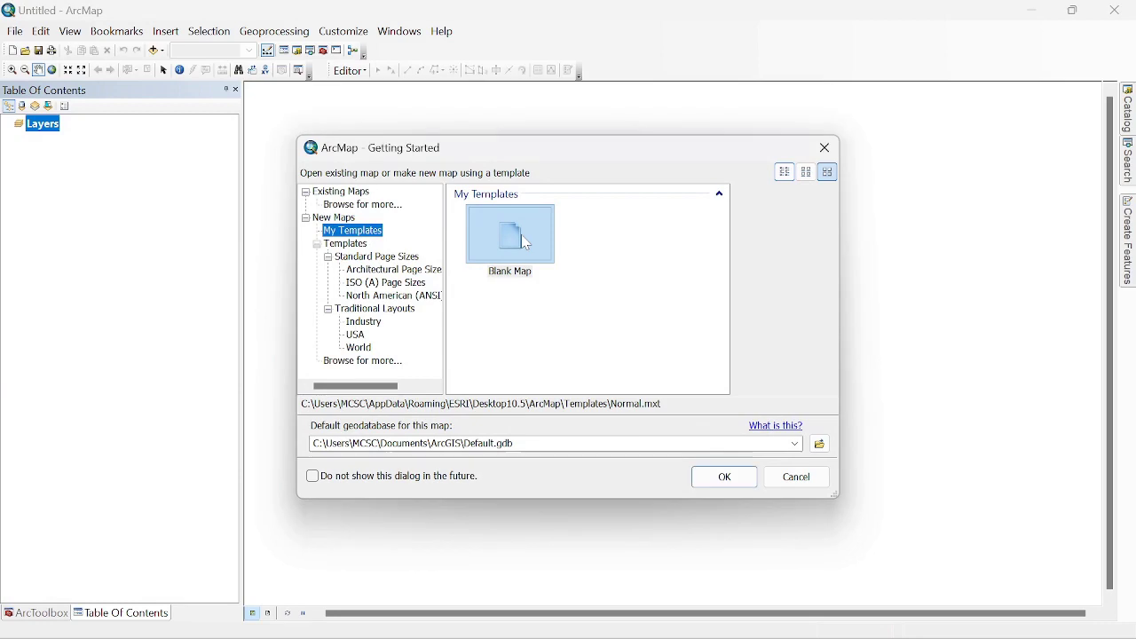
pyautogui.click(511, 235)
pyautogui.click(730, 479)
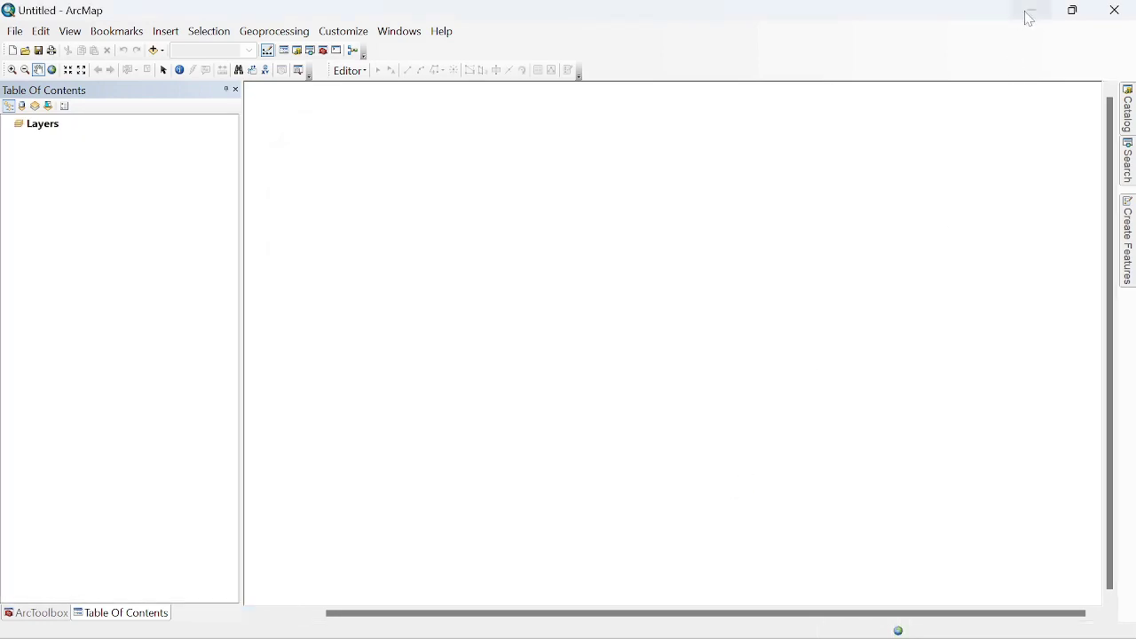
pyautogui.click(1032, 10)
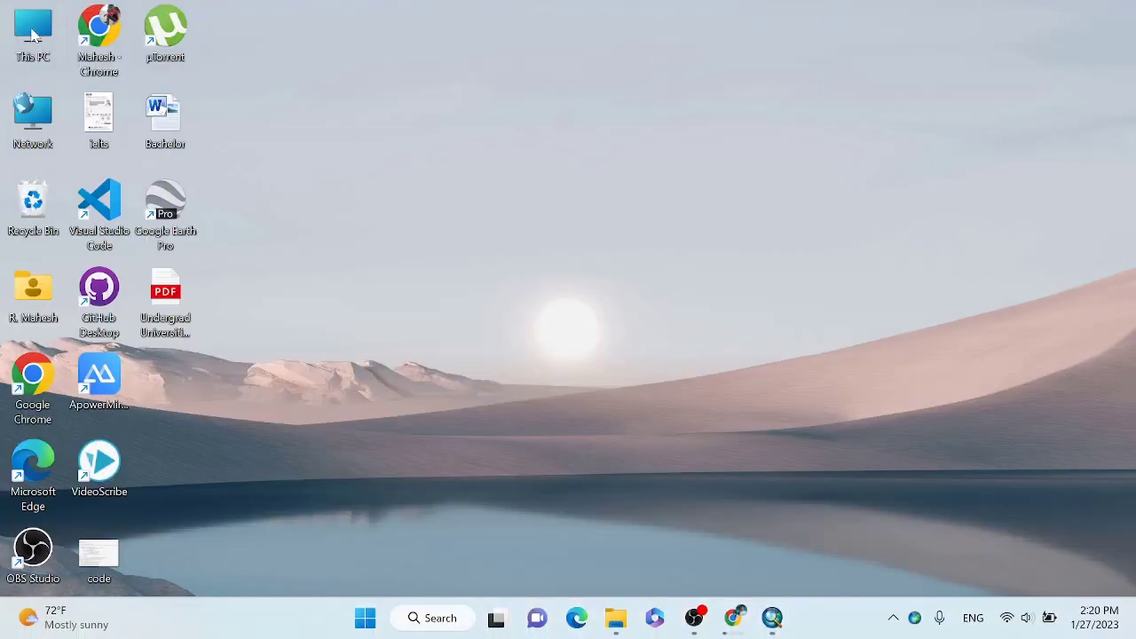
pyautogui.doubleClick(35, 34)
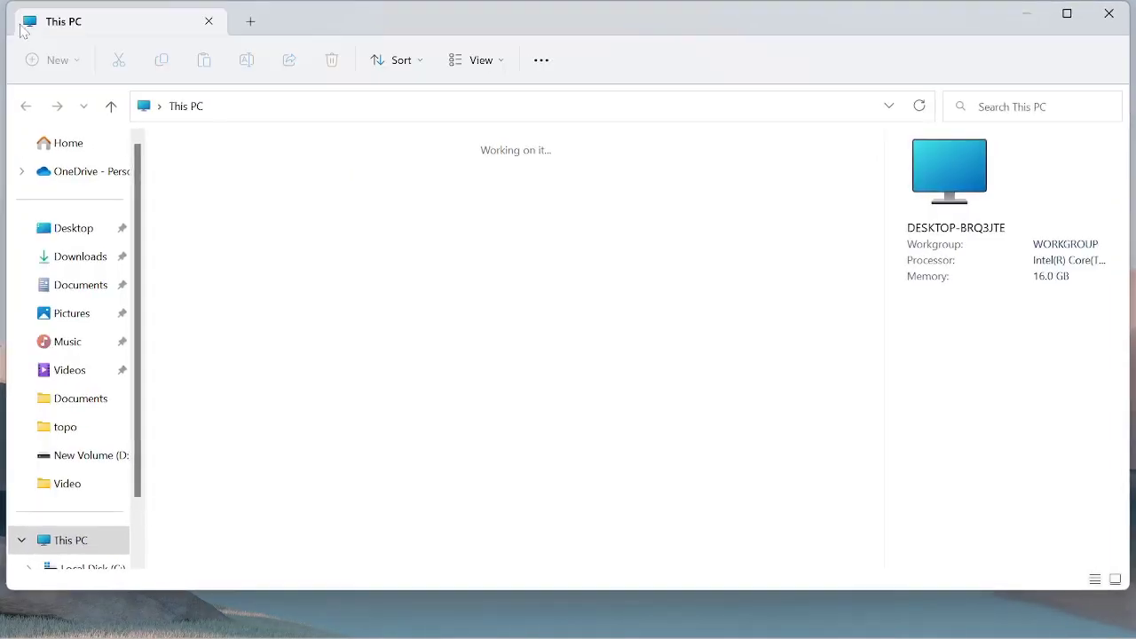
pyautogui.click(92, 257)
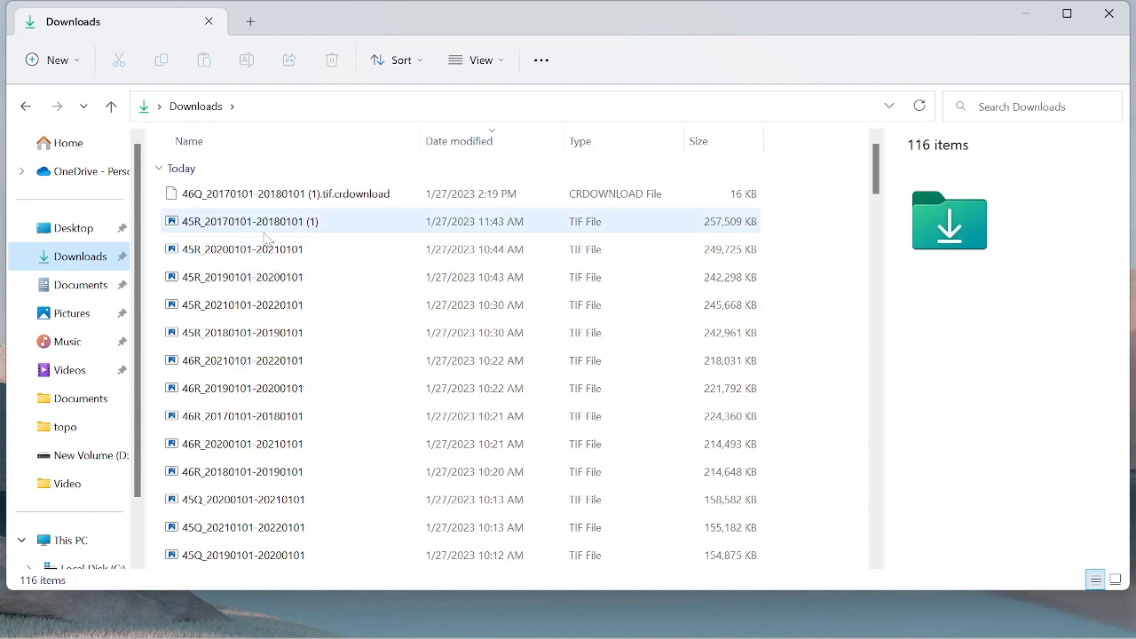
pyautogui.rightClick(239, 253)
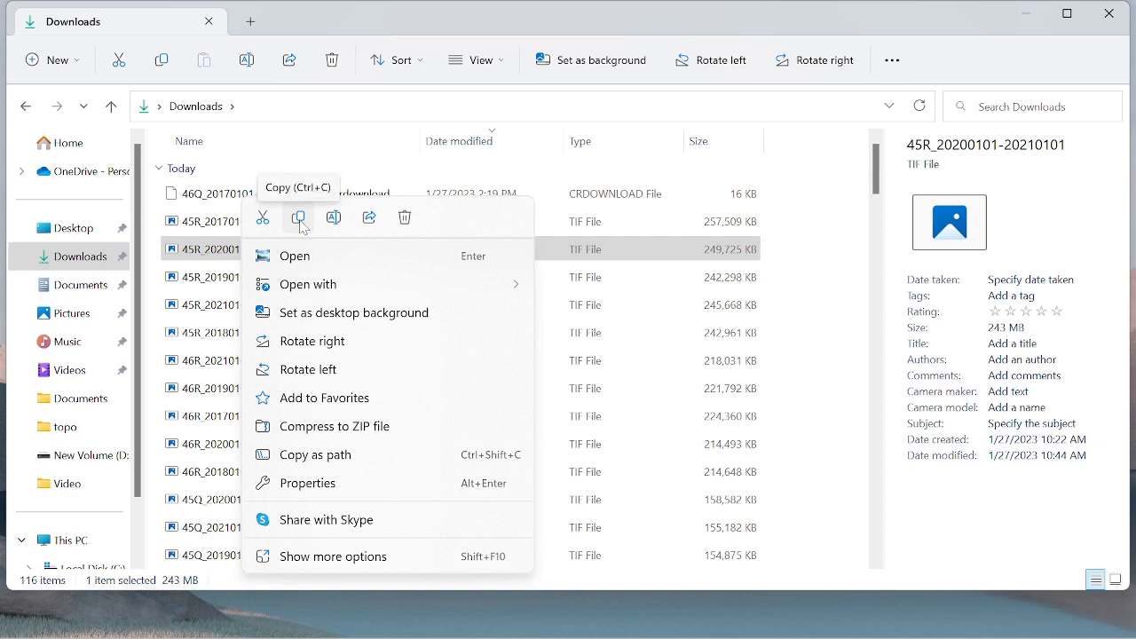
pyautogui.click(300, 222)
pyautogui.scroll(-1, 116, 382)
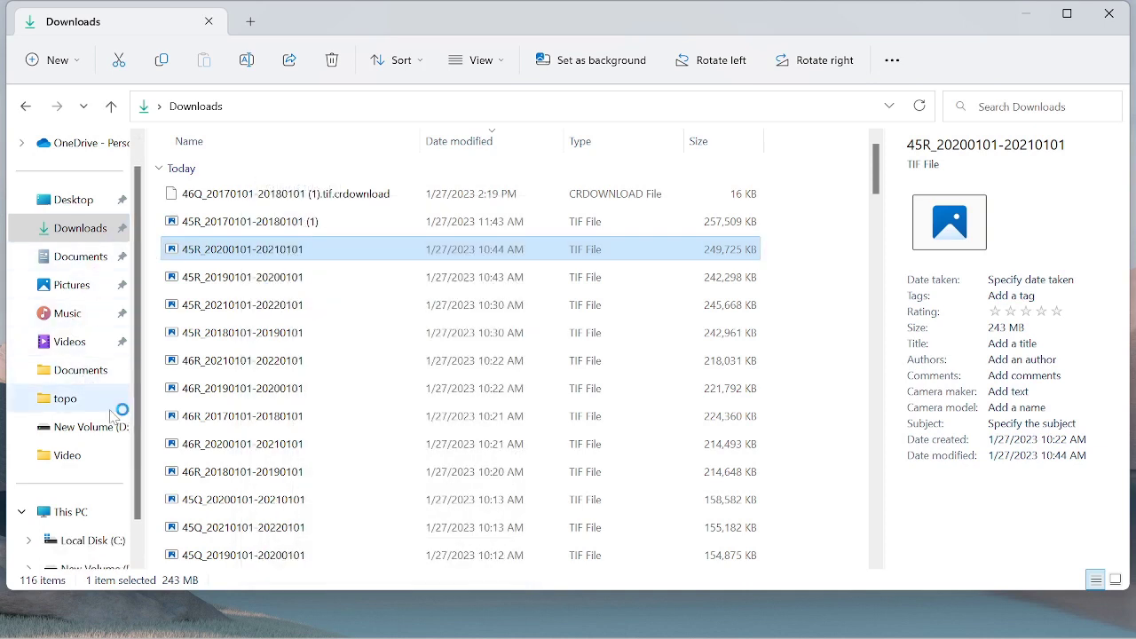
pyautogui.click(106, 428)
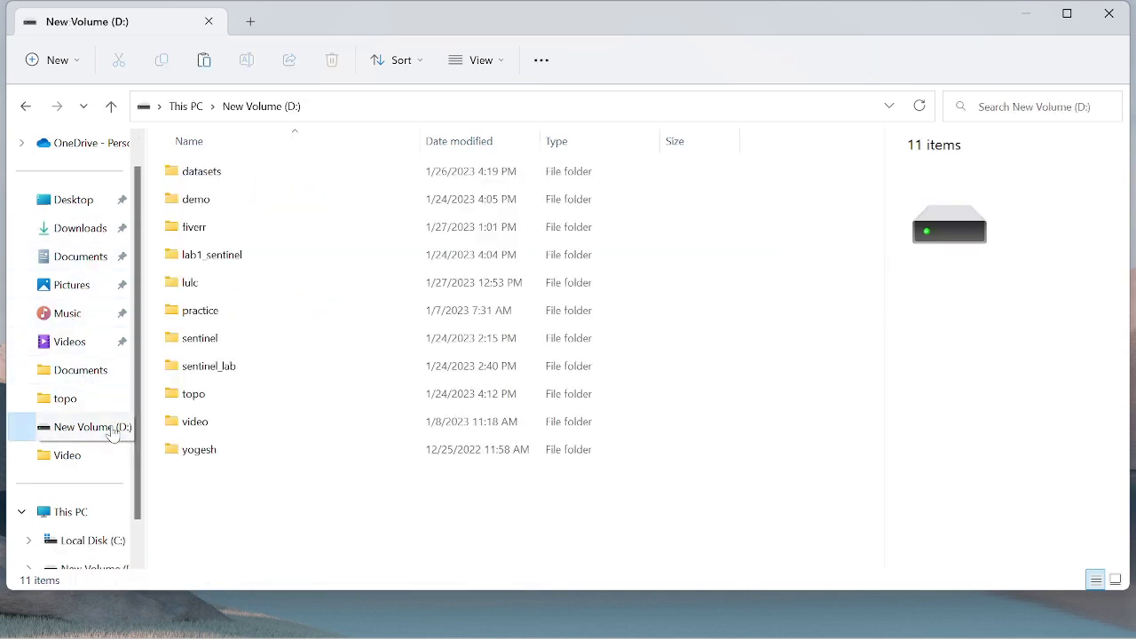
# Step: Create a new folder named demo1 on D: and open it
pyautogui.rightClick(729, 338)
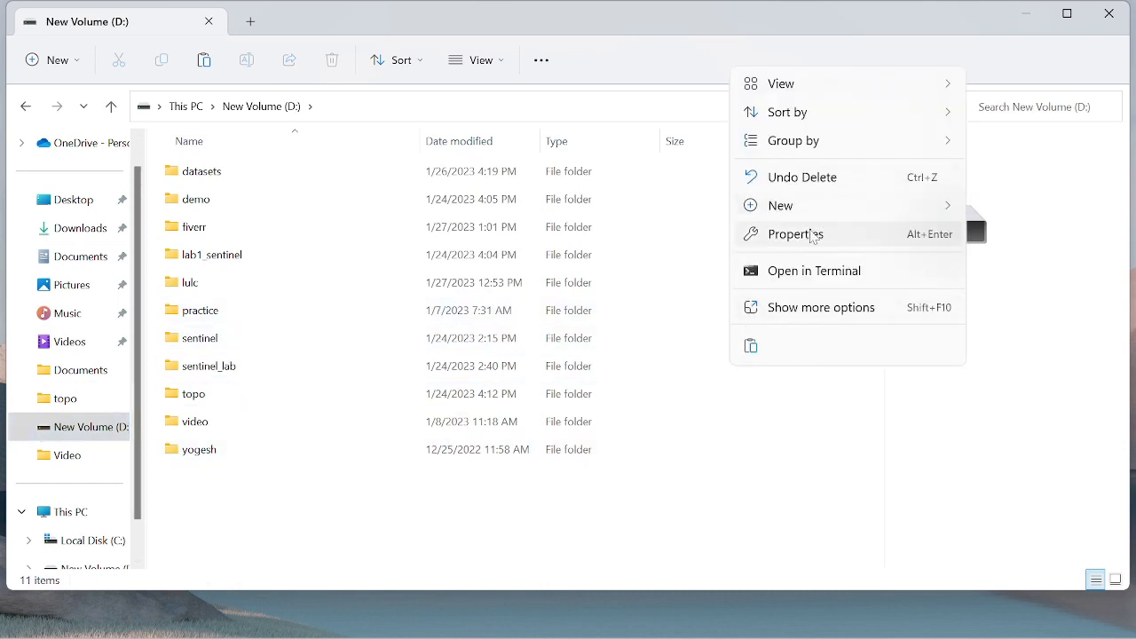
pyautogui.moveTo(820, 207)
pyautogui.click(564, 215)
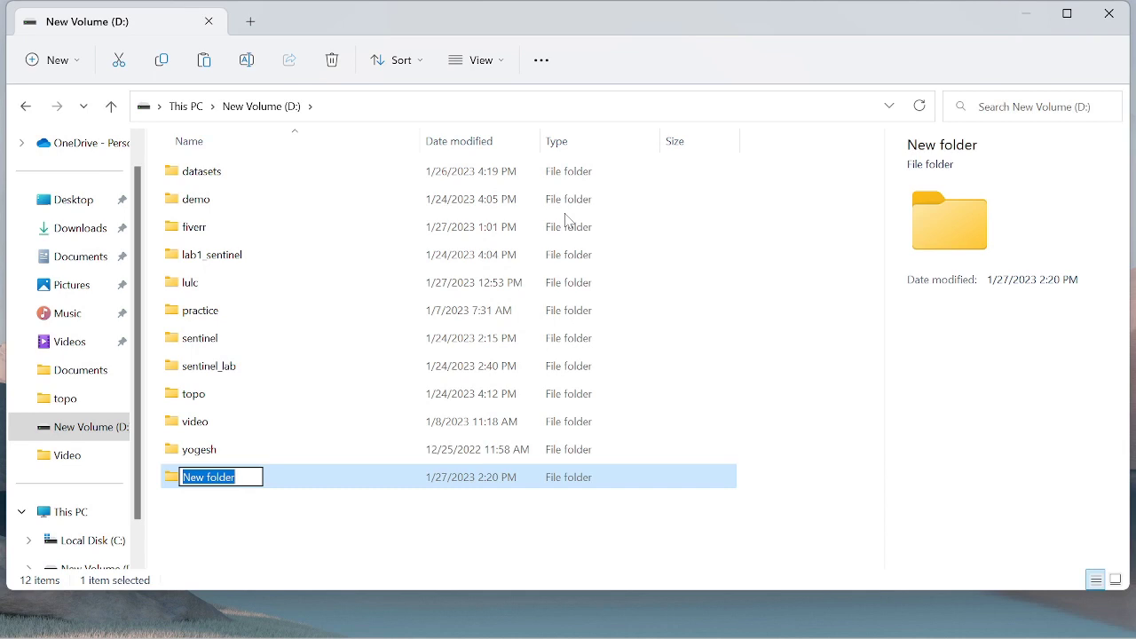
pyautogui.write('demo1')
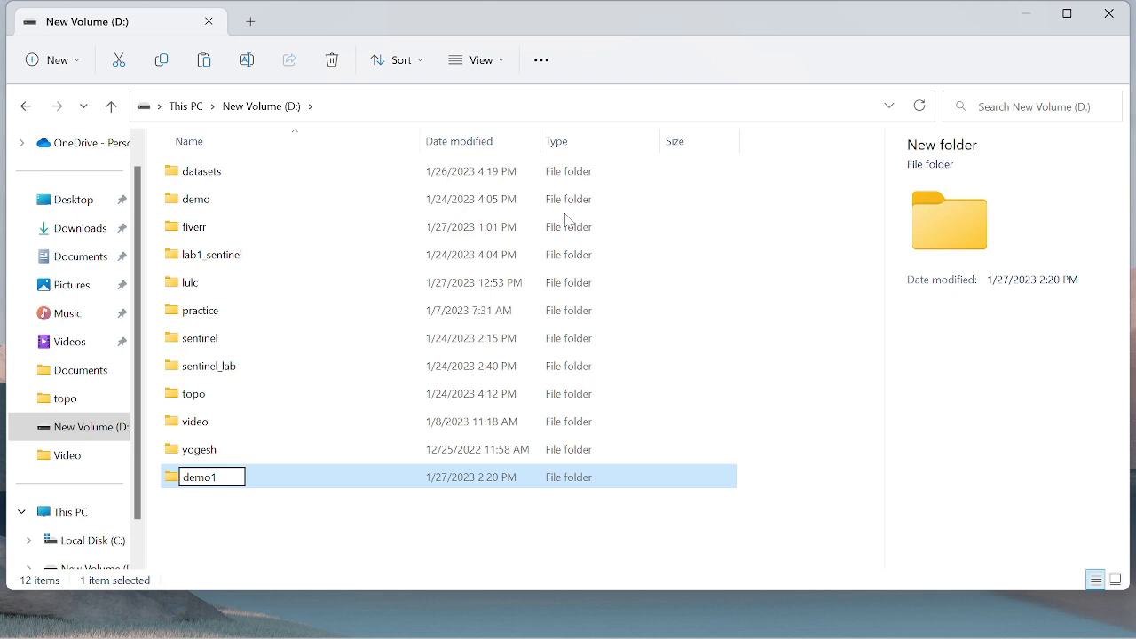
pyautogui.click(421, 532)
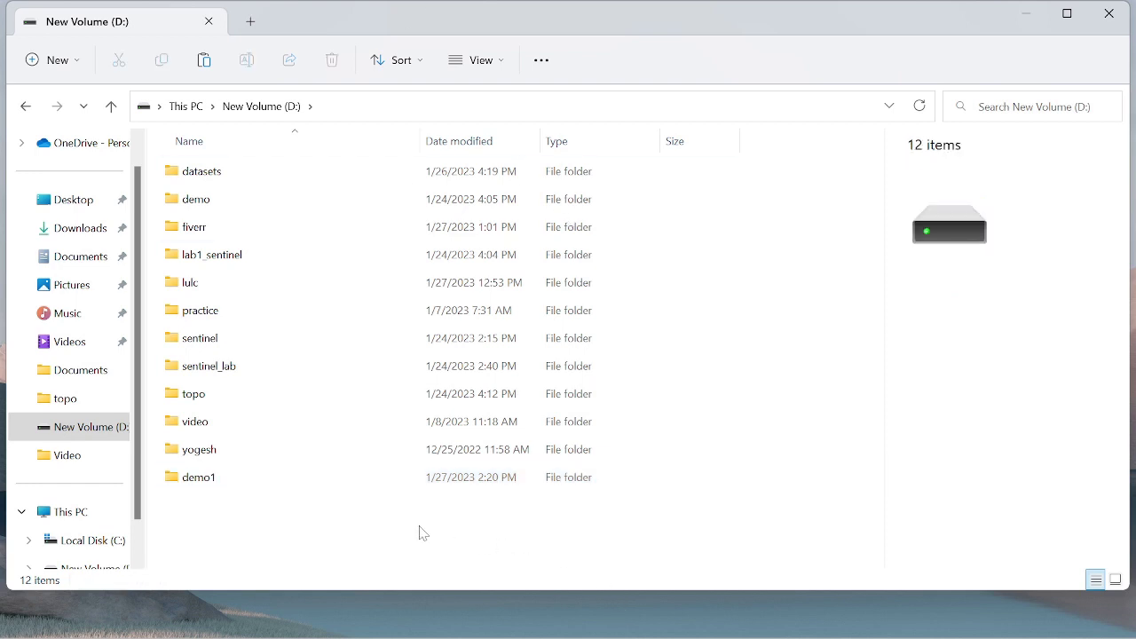
pyautogui.doubleClick(222, 480)
pyautogui.rightClick(246, 249)
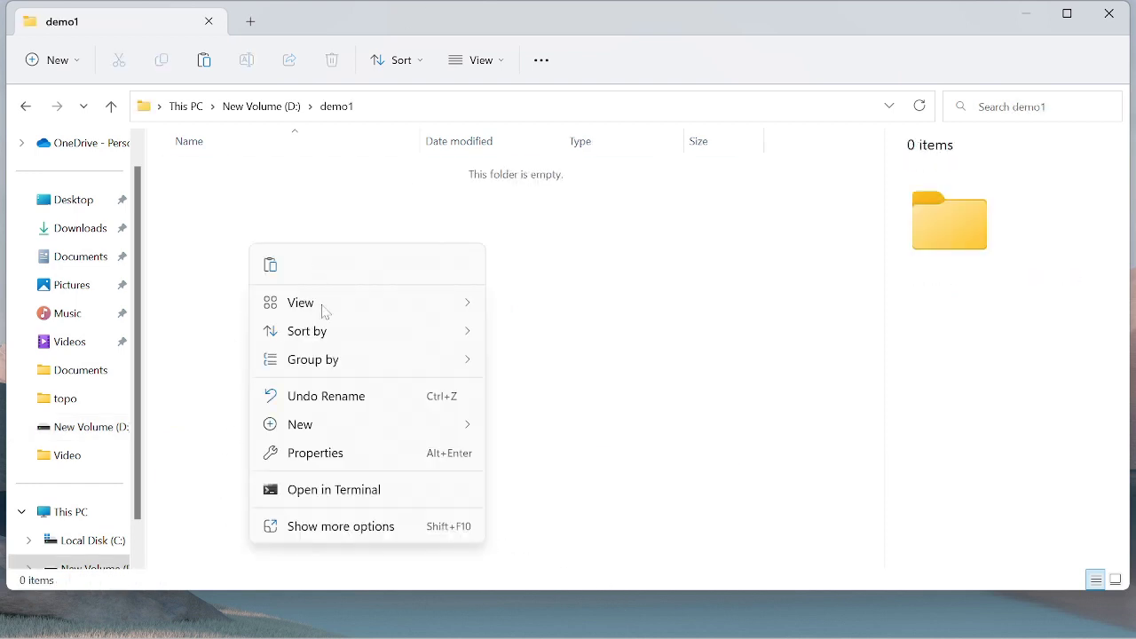
pyautogui.press('Escape')
pyautogui.hotkey('ctrl', 'v')
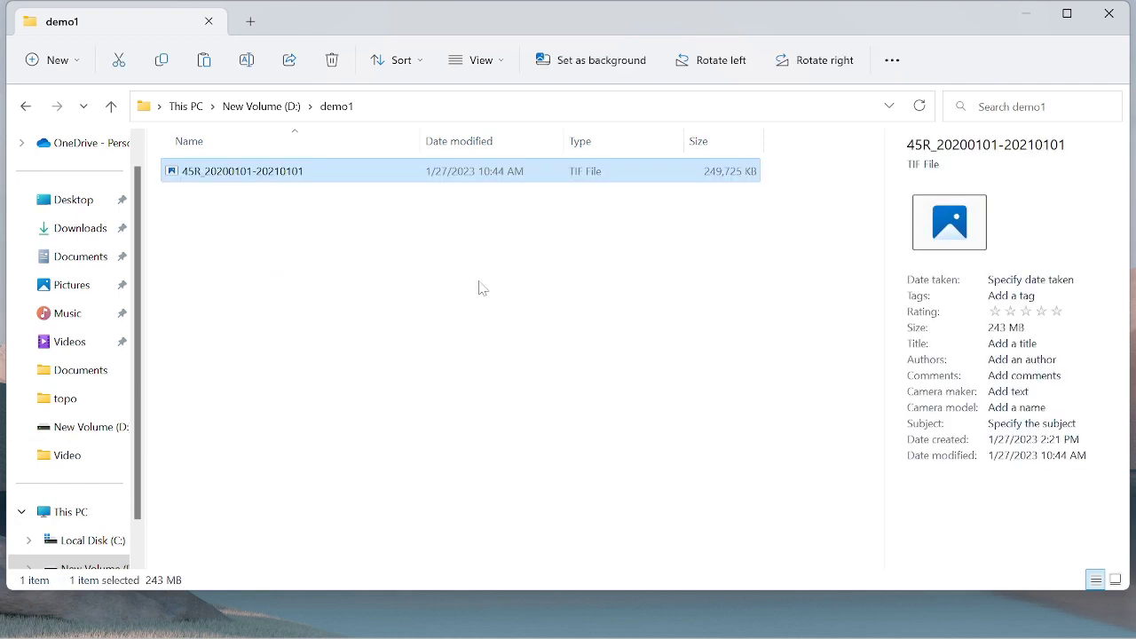
pyautogui.click(774, 621)
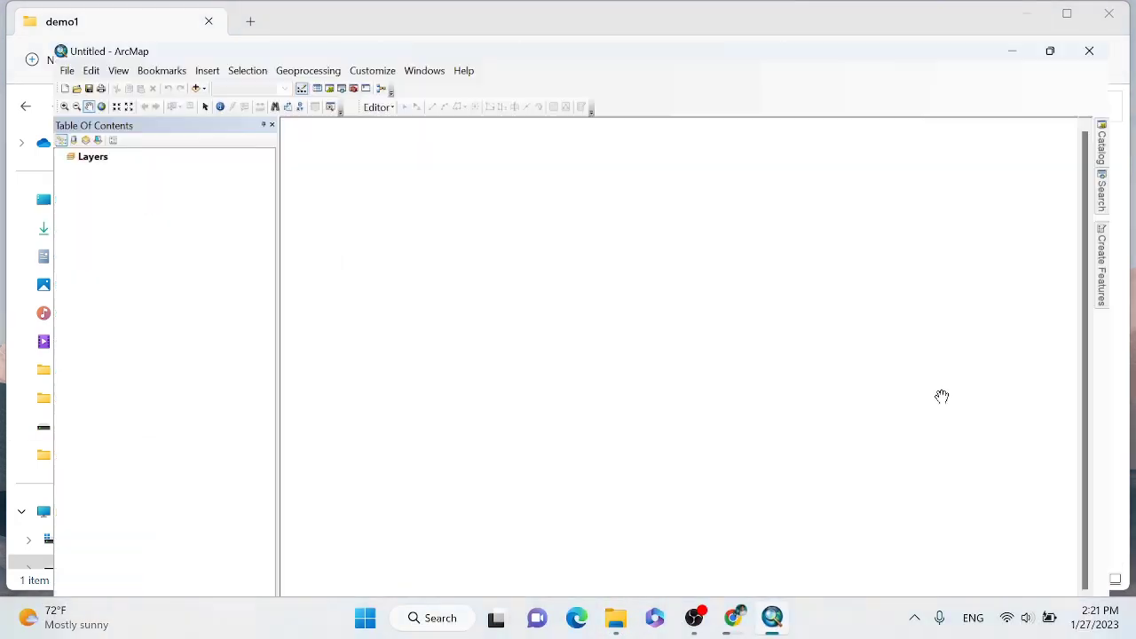
pyautogui.moveTo(1128, 115)
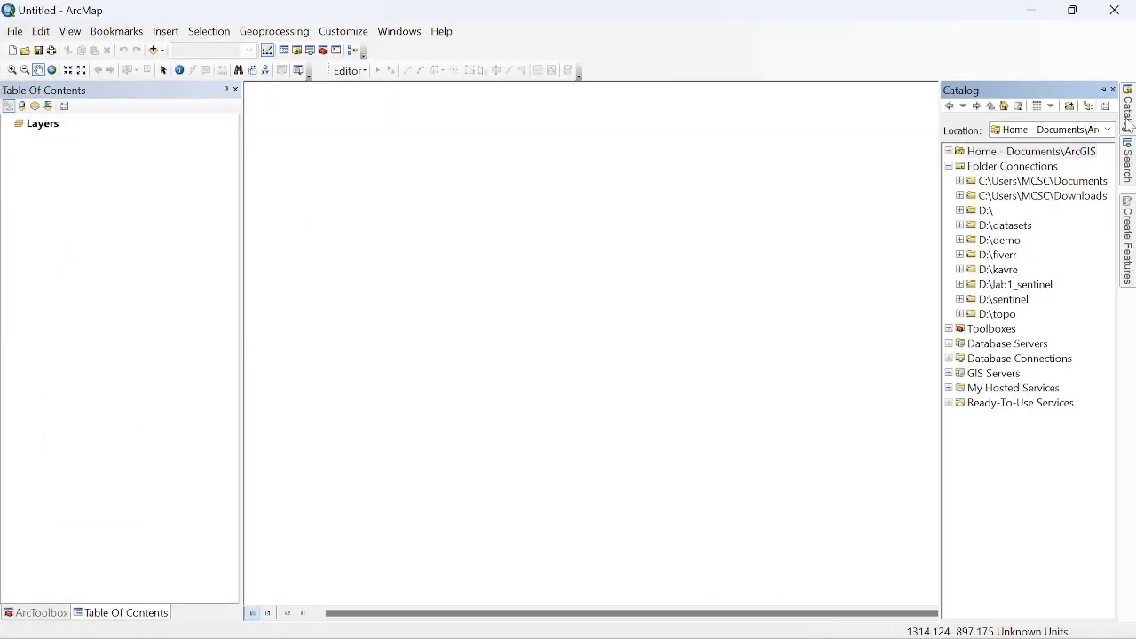
pyautogui.rightClick(971, 170)
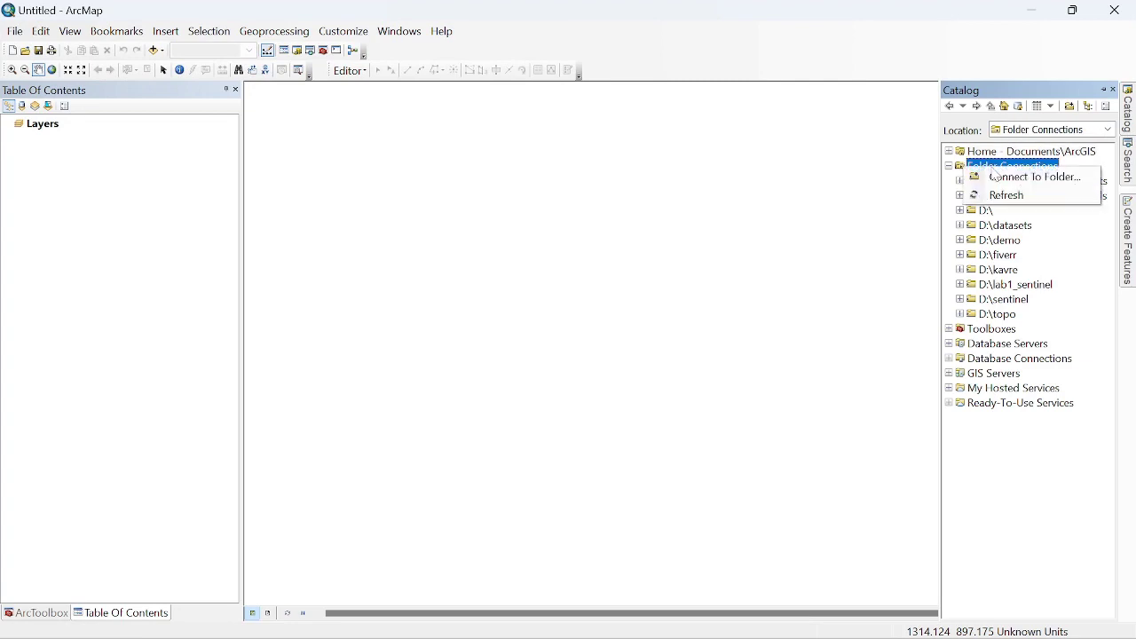
pyautogui.click(996, 176)
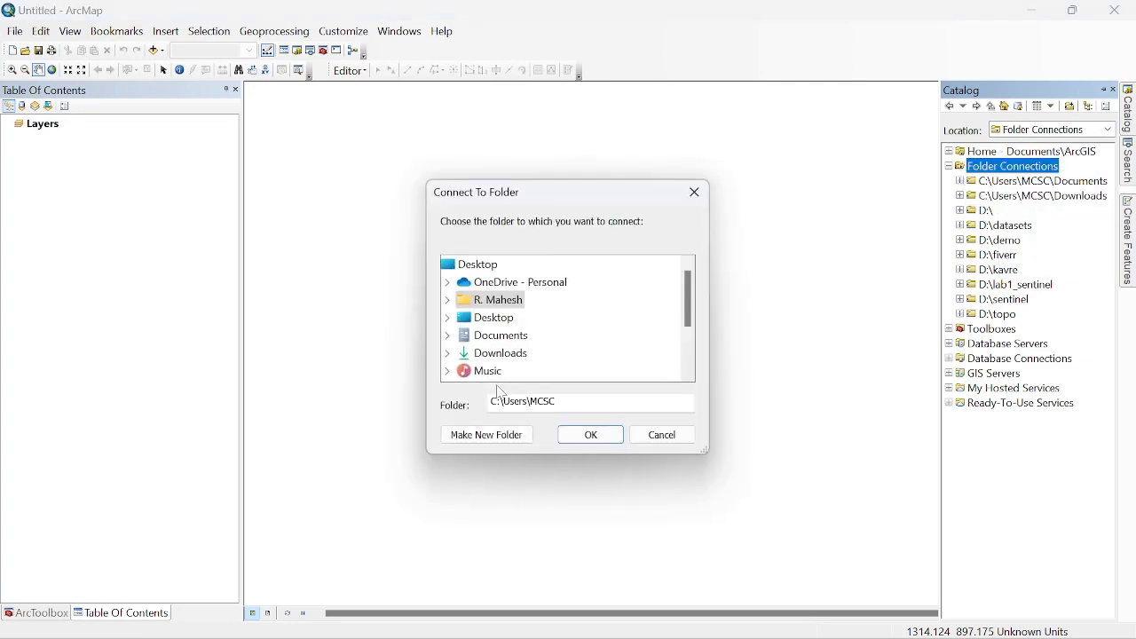
pyautogui.scroll(-2, 557, 325)
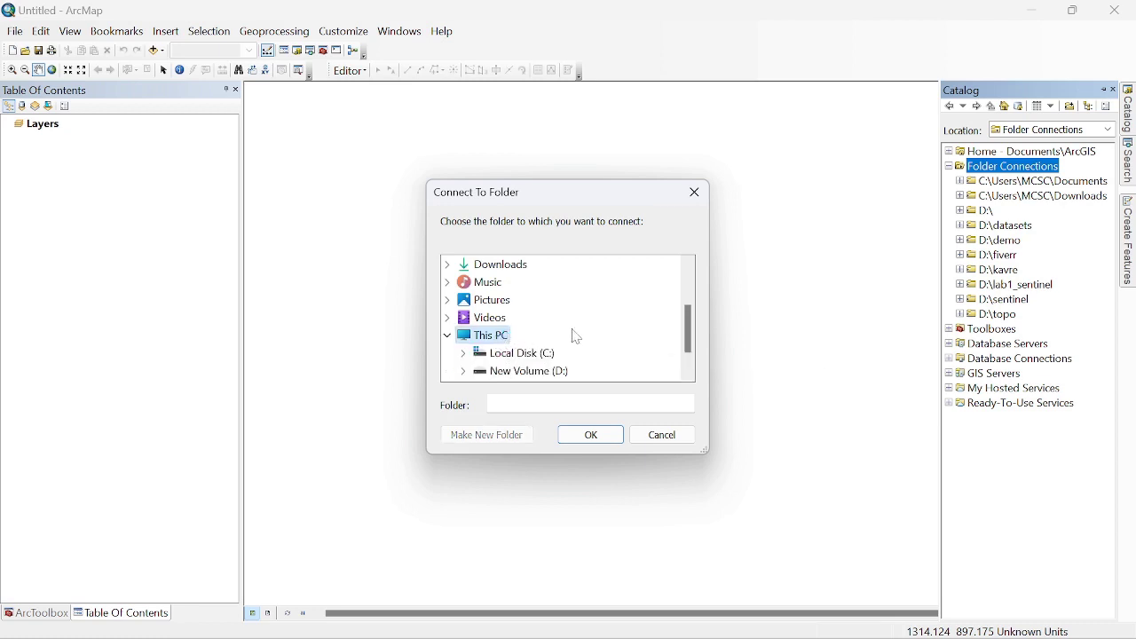
pyautogui.scroll(-1, 577, 339)
pyautogui.doubleClick(509, 339)
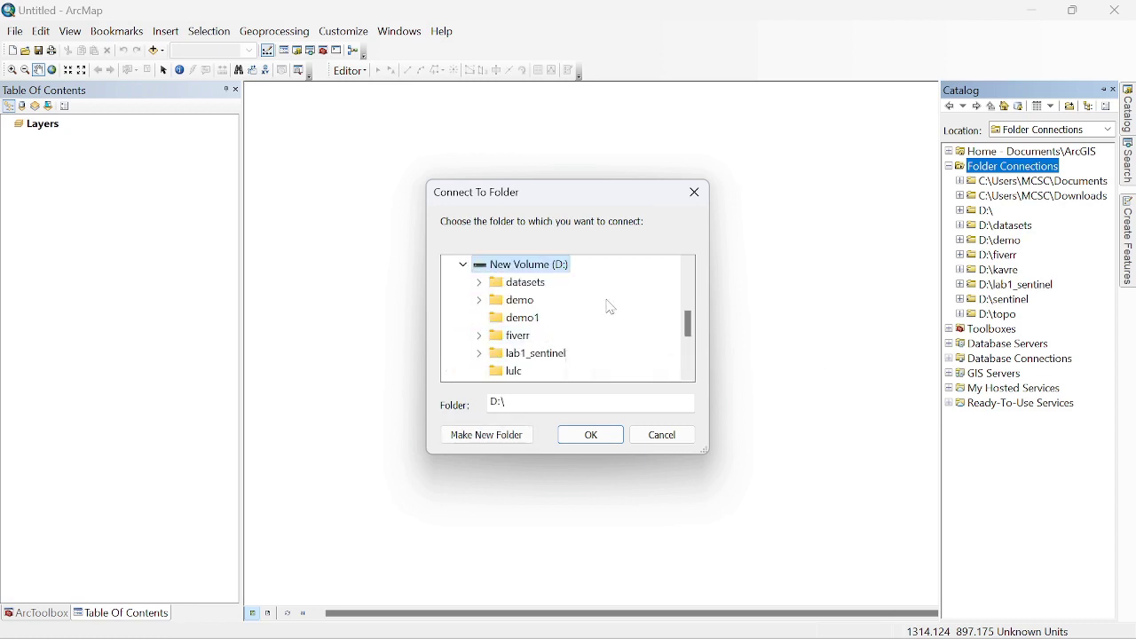
pyautogui.click(518, 321)
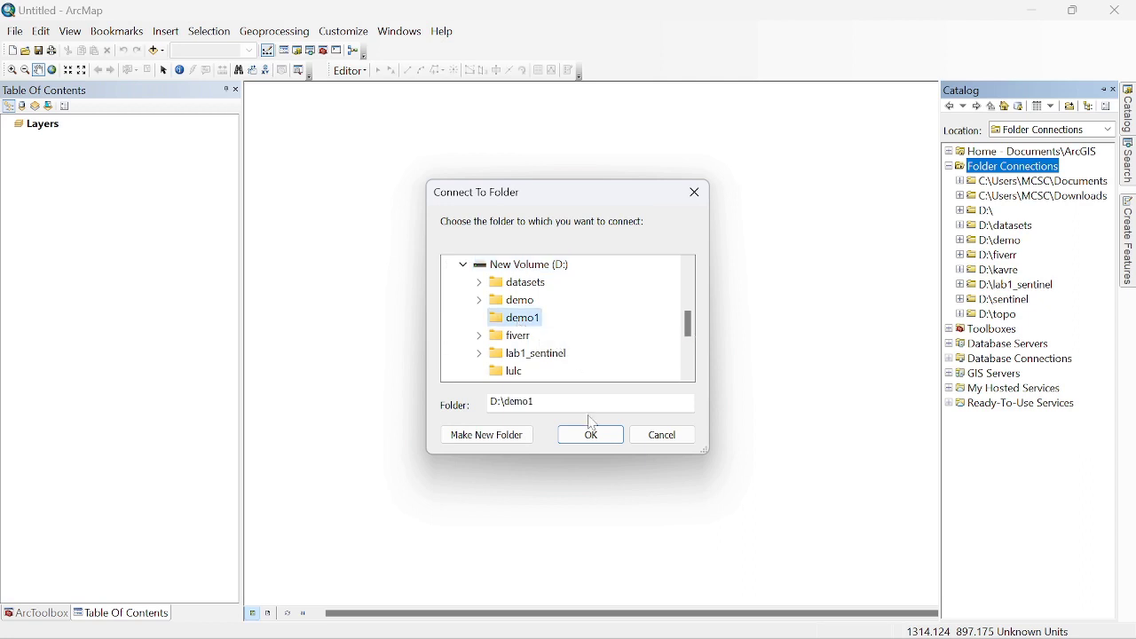
pyautogui.click(591, 435)
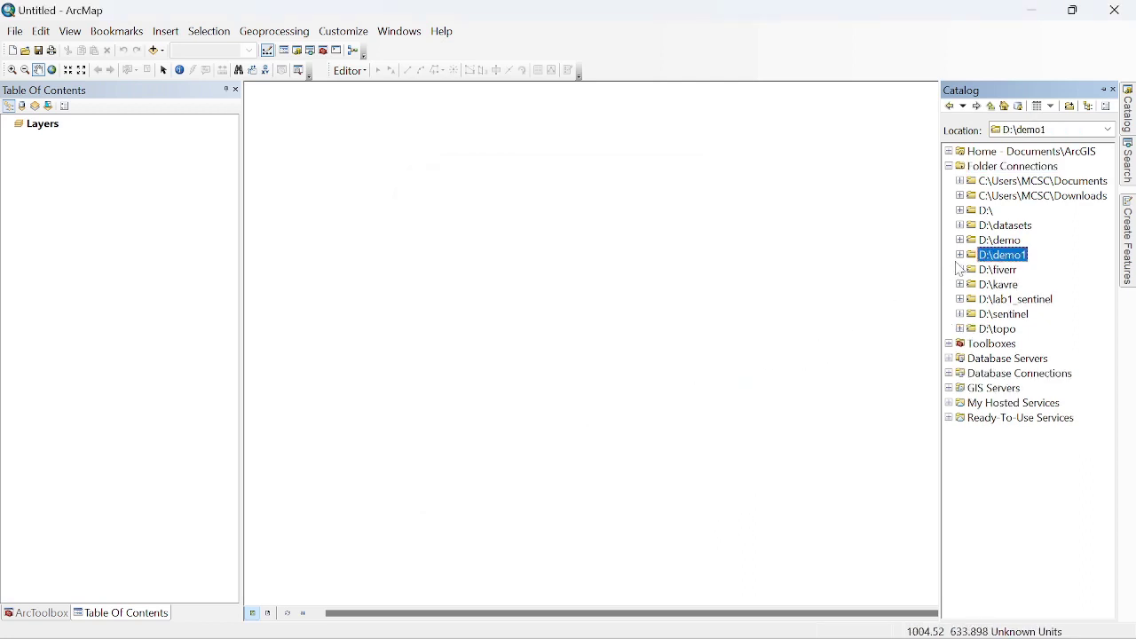
pyautogui.click(960, 255)
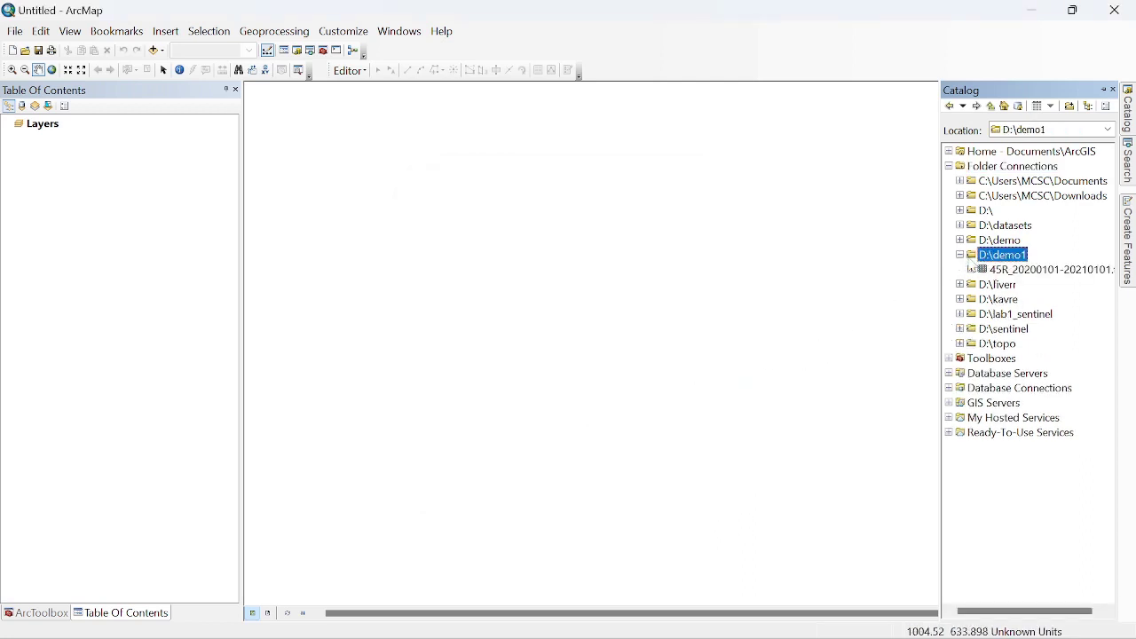
pyautogui.moveTo(1023, 277); pyautogui.dragTo(629, 332)
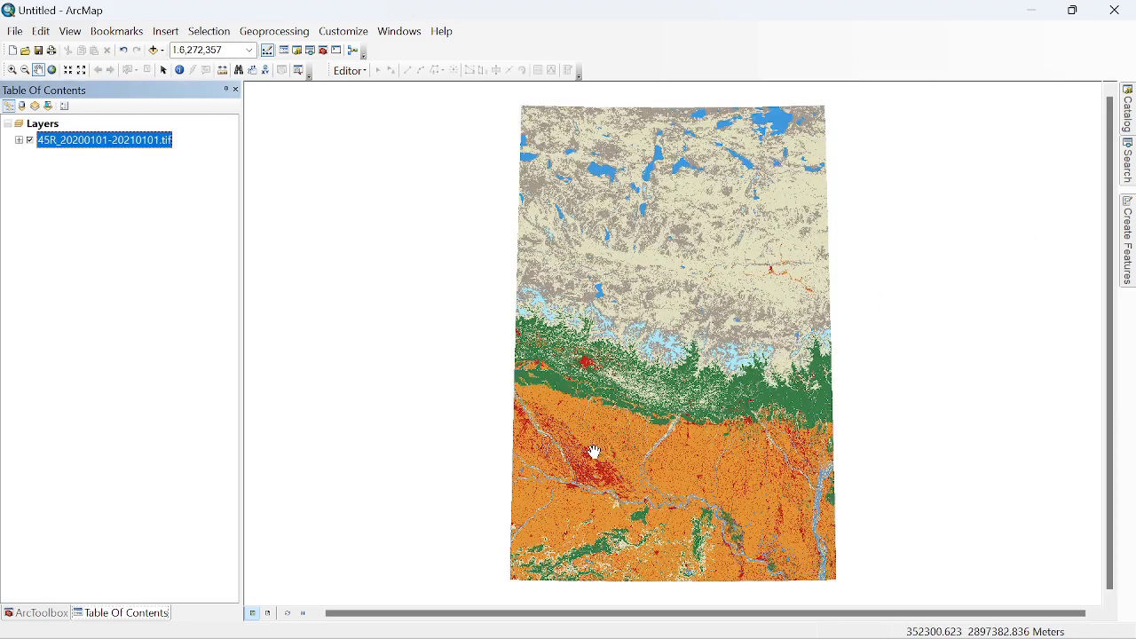
# Step: Zoom into the raster and pan across the river toward the green tree area
pyautogui.scroll(-5, 568, 398)
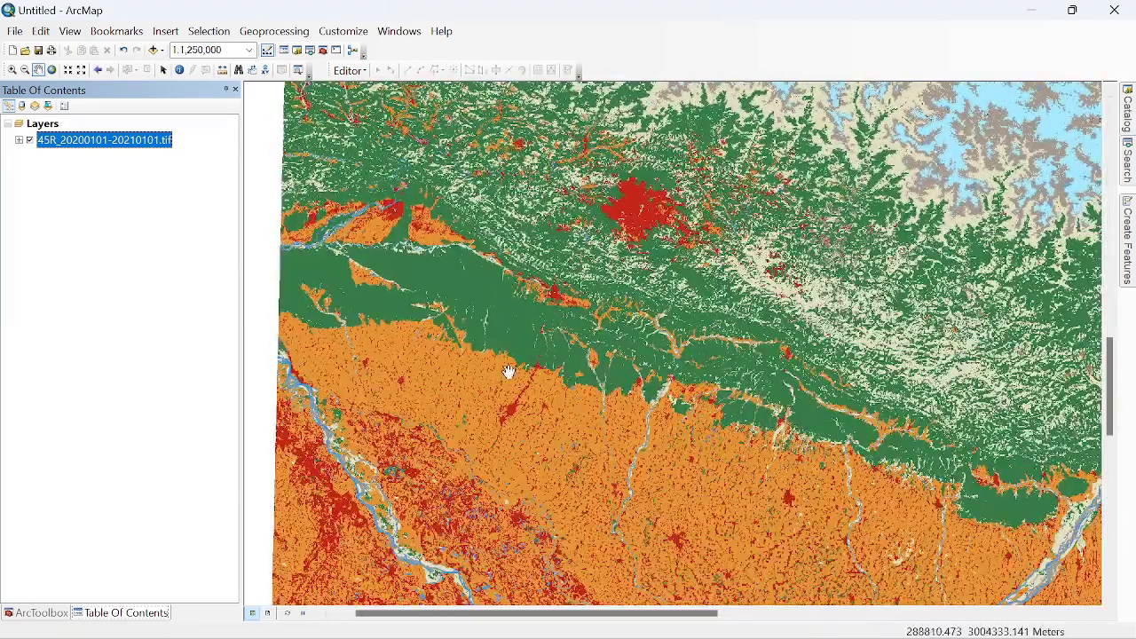
pyautogui.scroll(-2, 386, 371)
pyautogui.moveTo(361, 365); pyautogui.dragTo(472, 367)
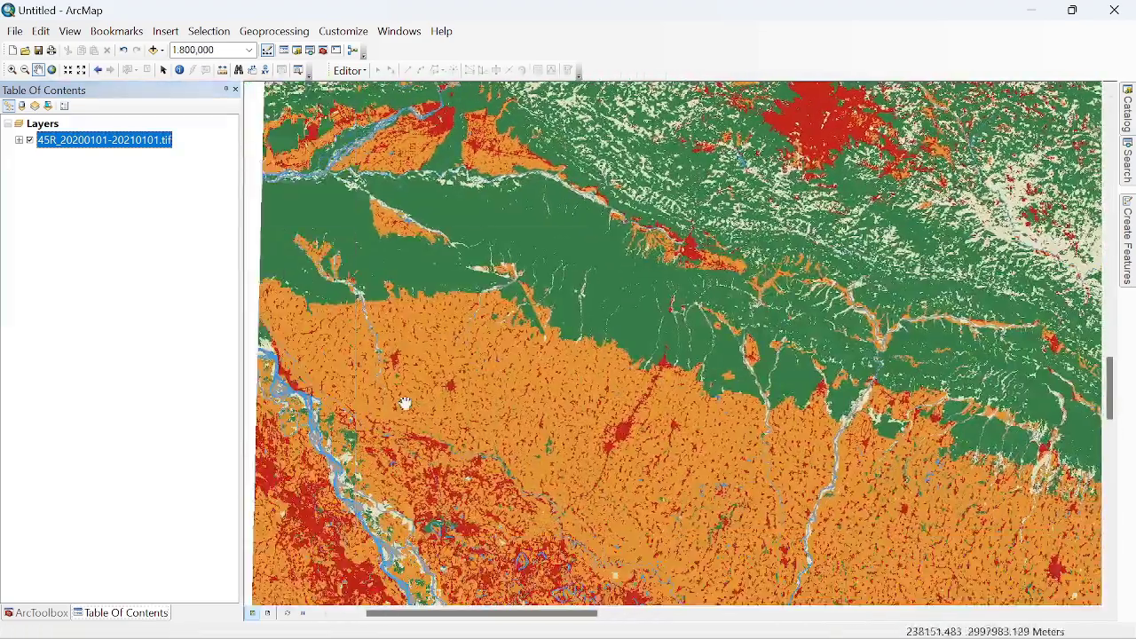
pyautogui.moveTo(405, 404); pyautogui.dragTo(654, 195)
pyautogui.moveTo(648, 373); pyautogui.dragTo(559, 210)
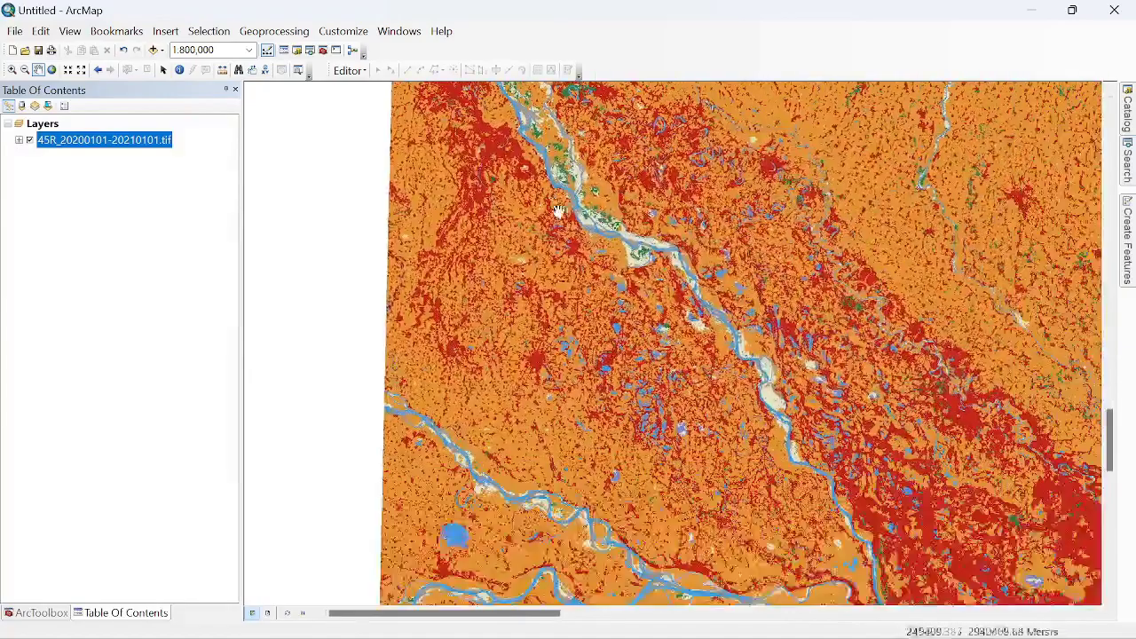
pyautogui.moveTo(692, 462); pyautogui.dragTo(554, 267)
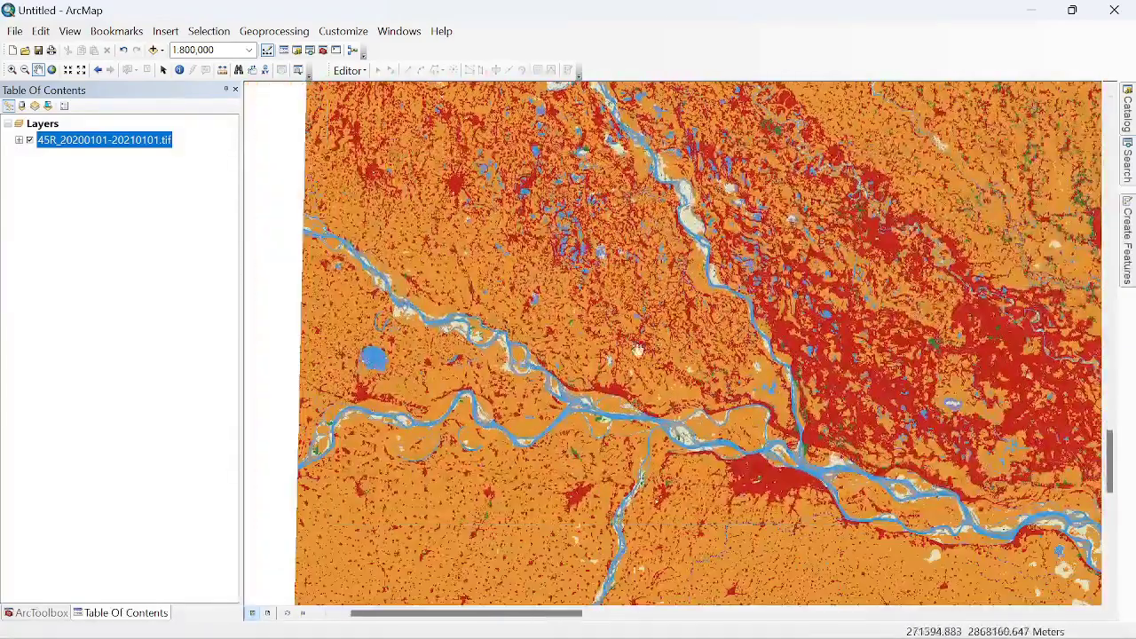
pyautogui.moveTo(637, 350); pyautogui.dragTo(527, 271)
pyautogui.moveTo(821, 387); pyautogui.dragTo(637, 310)
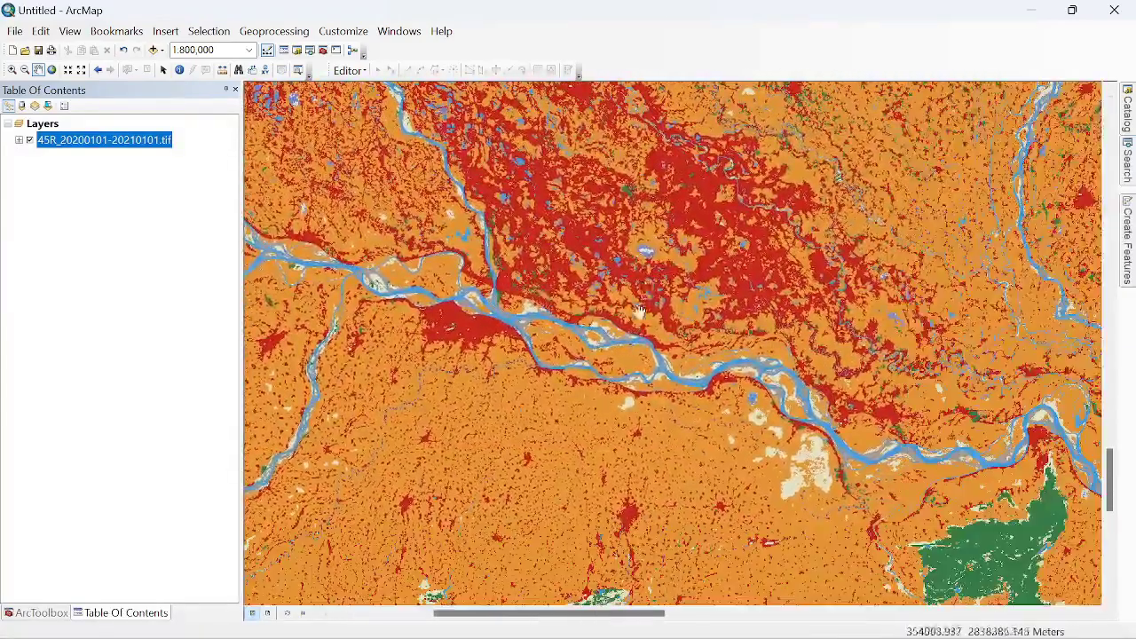
pyautogui.moveTo(879, 469); pyautogui.dragTo(727, 389)
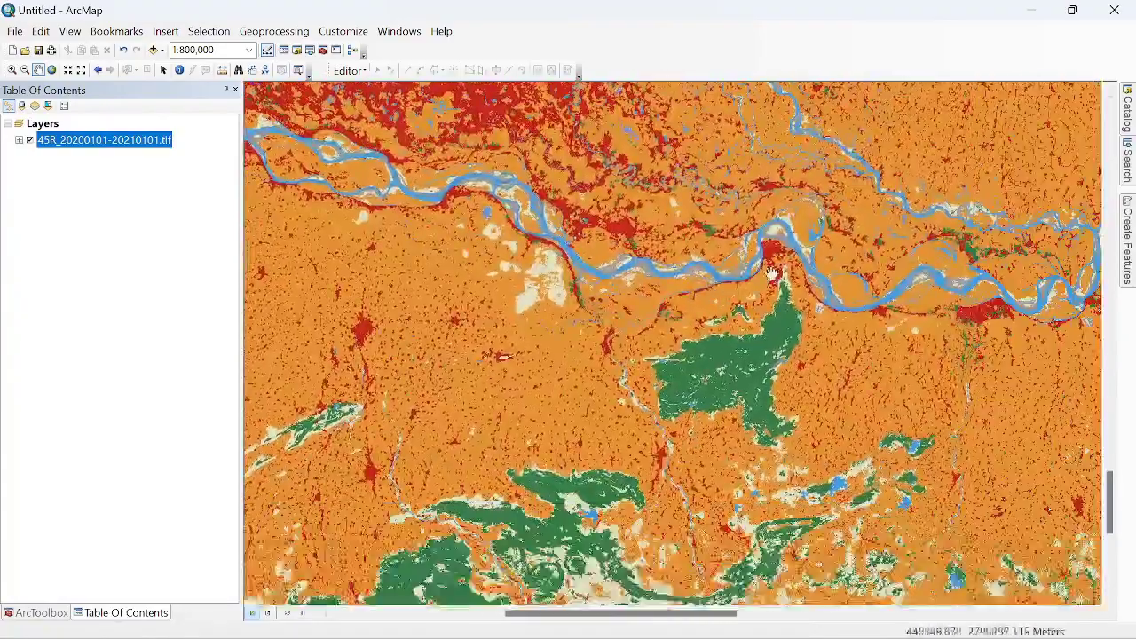
# Step: Fine-tune the zoom to about 1:300,000 and pan to show built-up patches amid cropland
pyautogui.scroll(-3, 650, 437)
pyautogui.scroll(5, 651, 436)
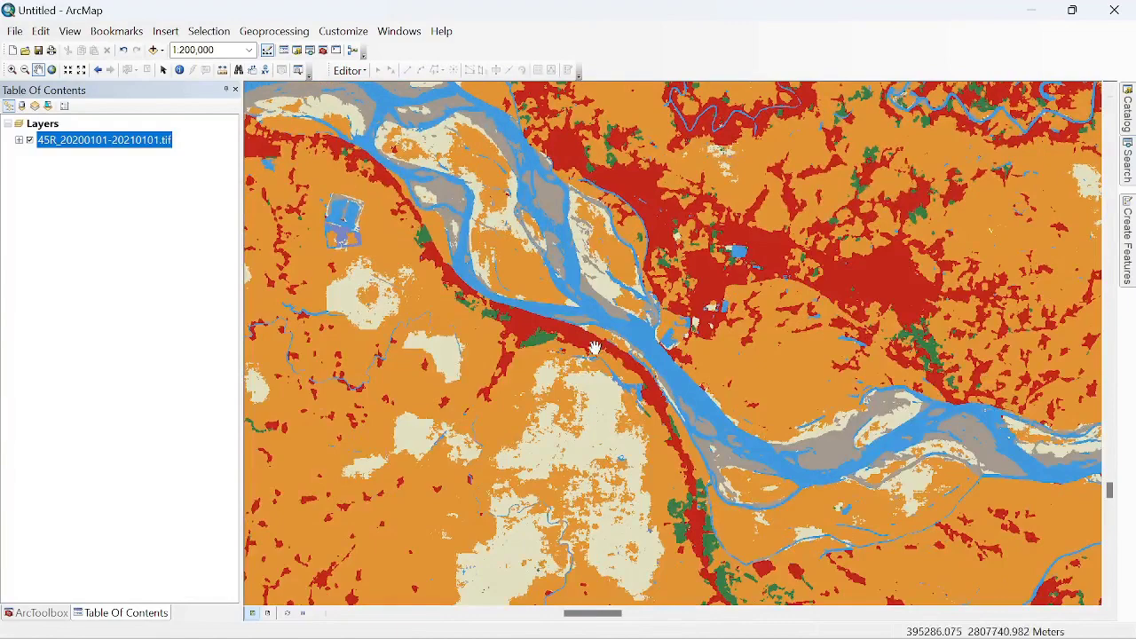
pyautogui.scroll(2, 575, 333)
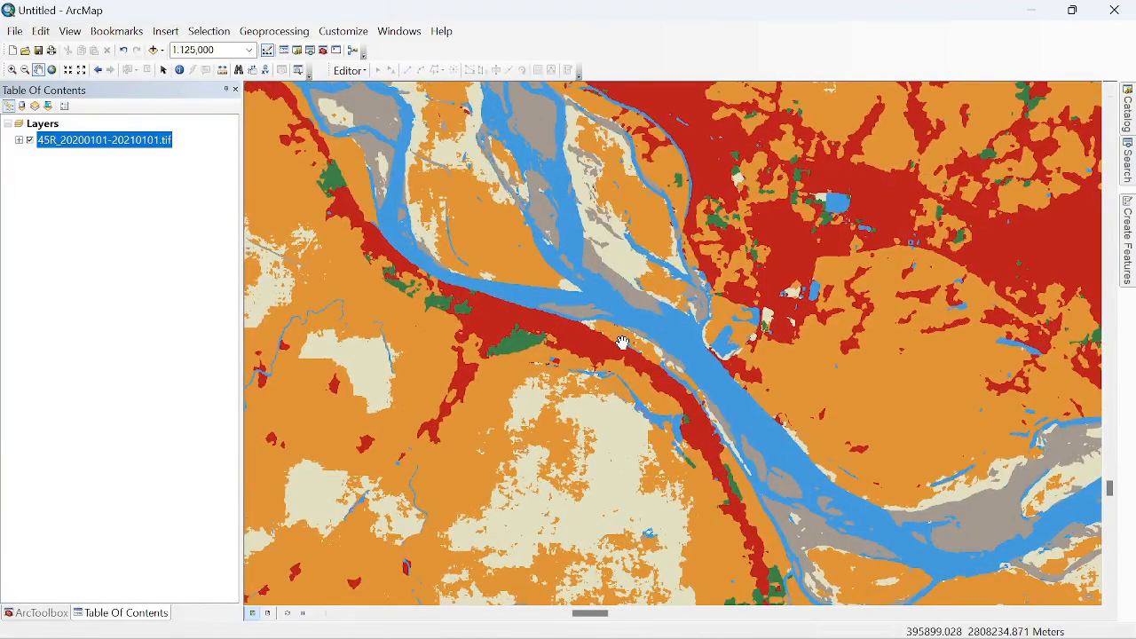
pyautogui.scroll(-2, 622, 346)
pyautogui.scroll(1, 622, 346)
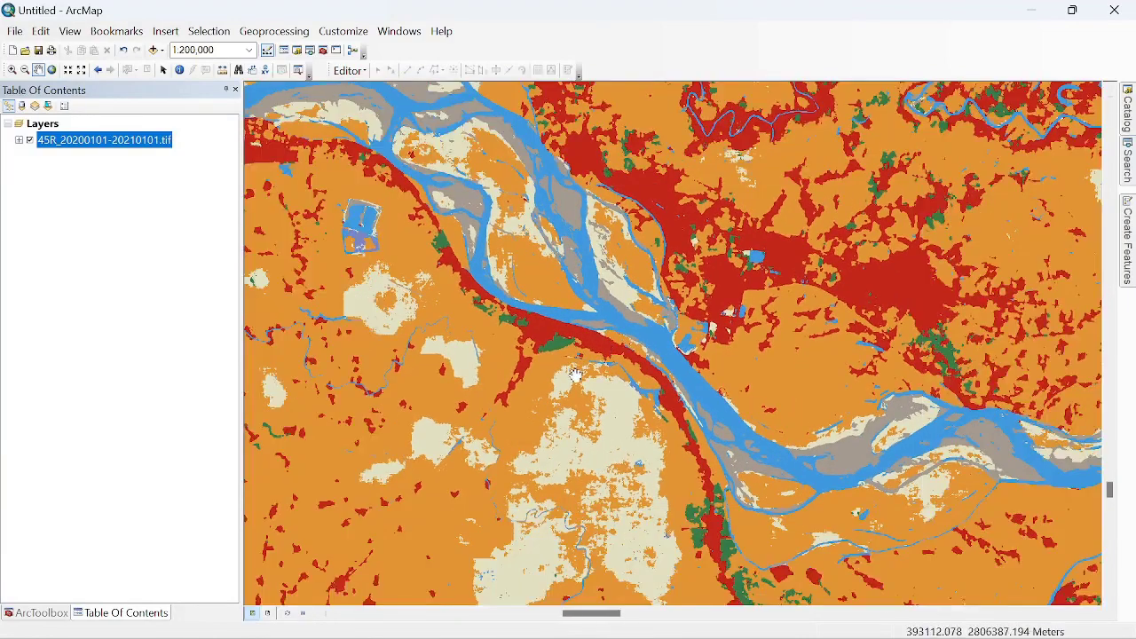
pyautogui.scroll(-1, 575, 374)
pyautogui.moveTo(550, 386); pyautogui.dragTo(662, 308)
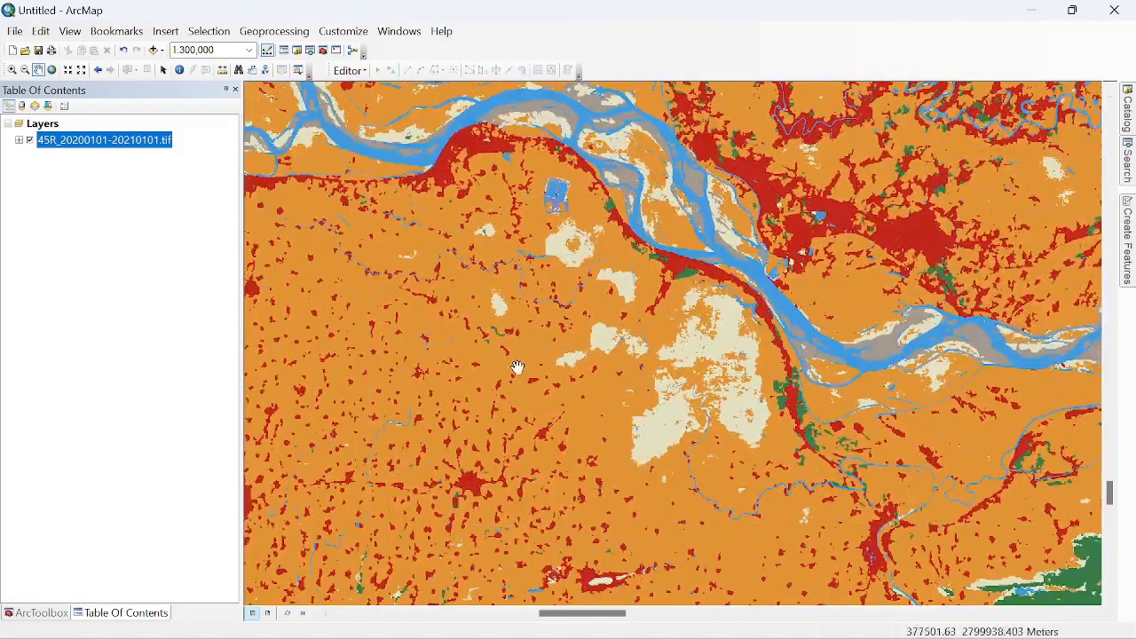